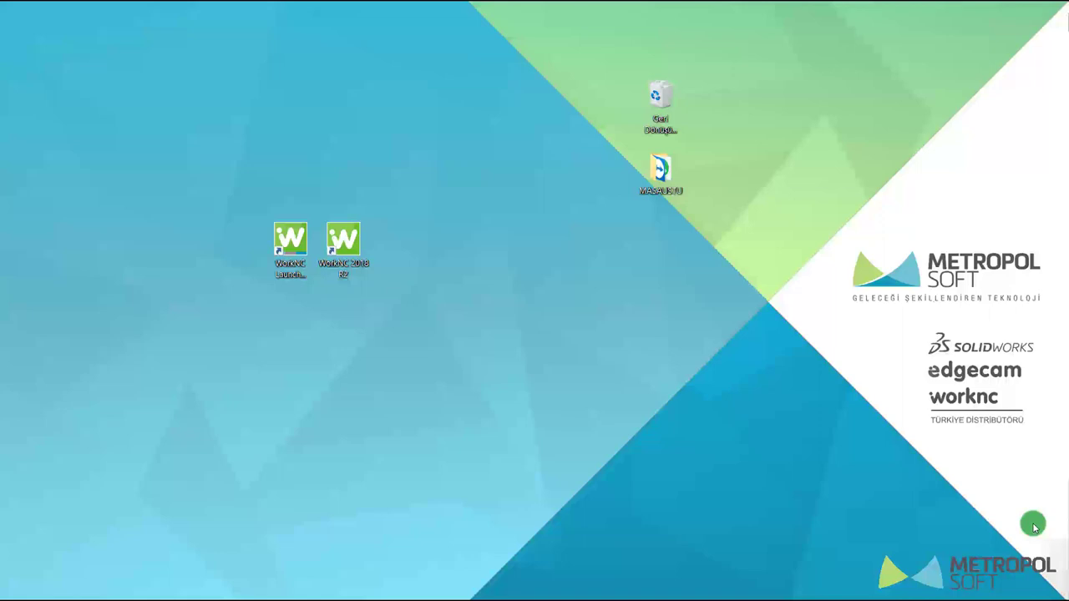
# Launch the WorkNC Launcher from its desktop shortcut.
pyautogui.click(273, 228)
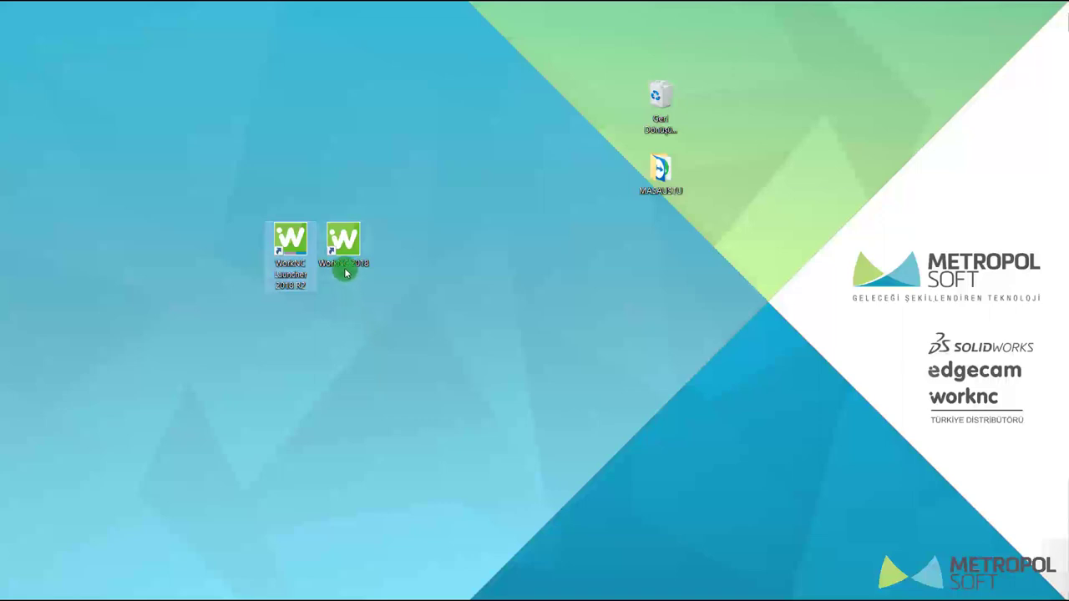
pyautogui.click(343, 313)
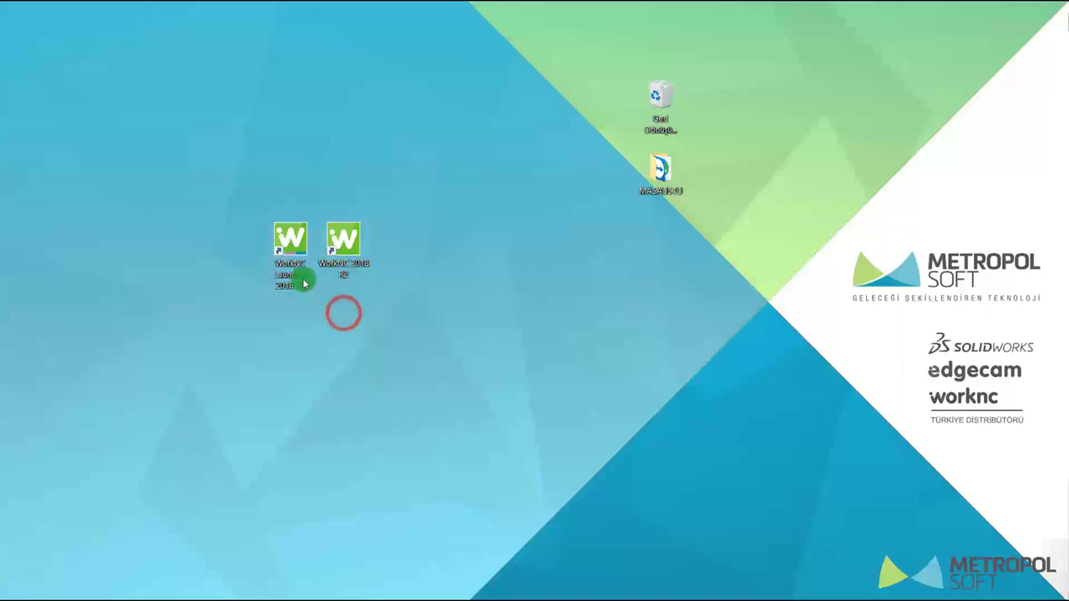
pyautogui.click(291, 243)
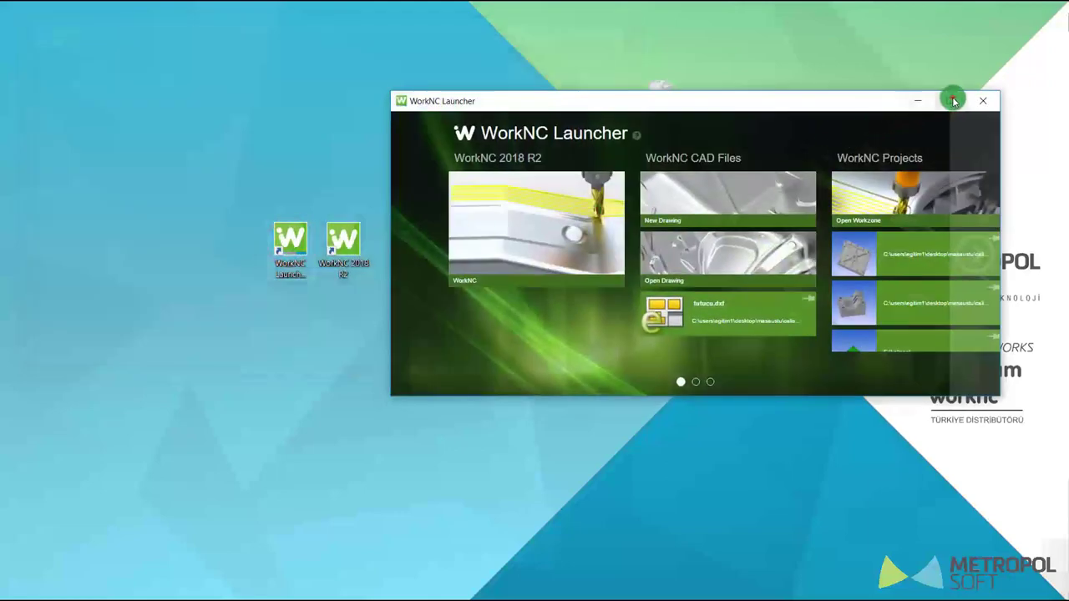
# Maximize the WorkNC Launcher, restore and reposition it, then maximize it again.
pyautogui.click(953, 100)
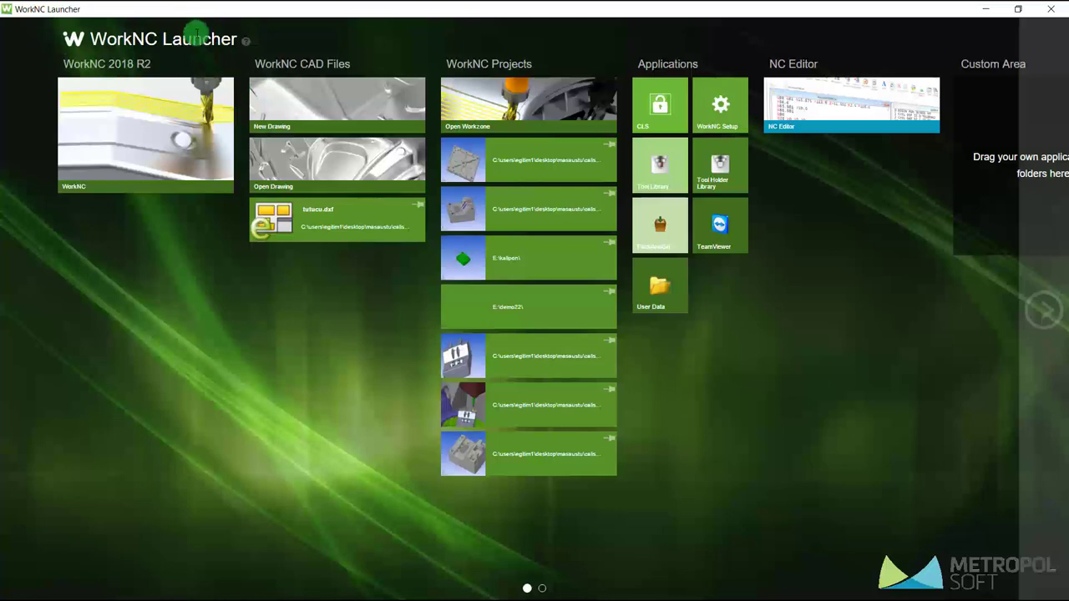
pyautogui.doubleClick(422, 7)
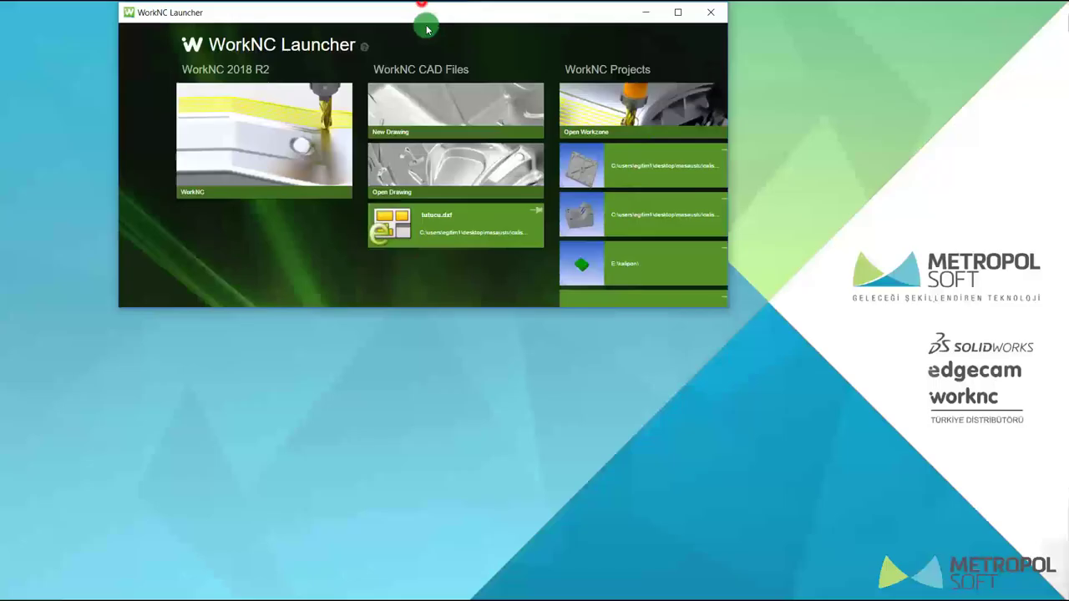
pyautogui.moveTo(427, 29); pyautogui.dragTo(731, 79)
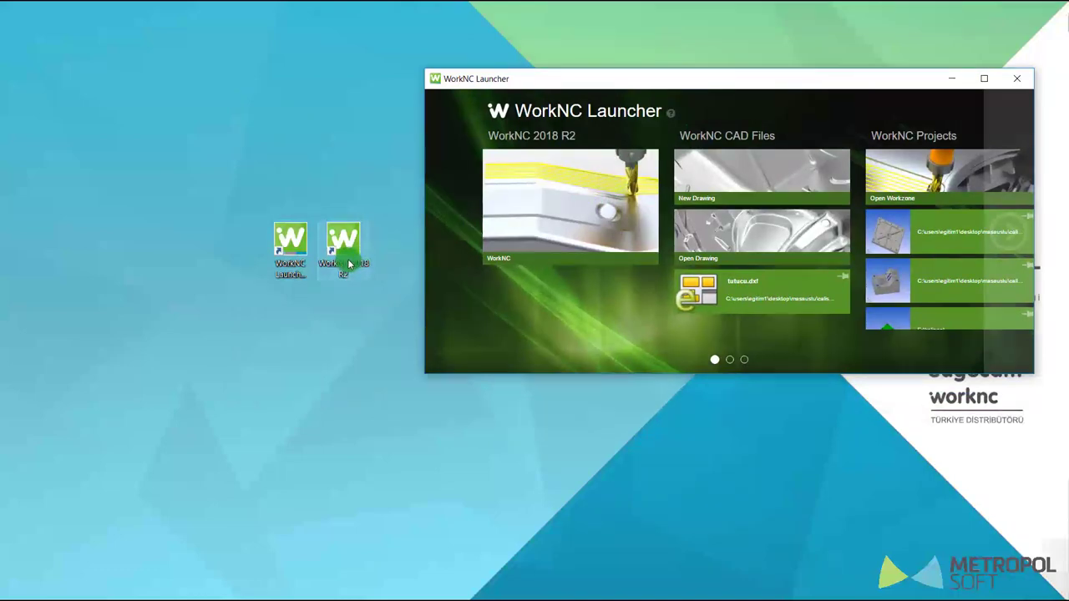
pyautogui.click(986, 80)
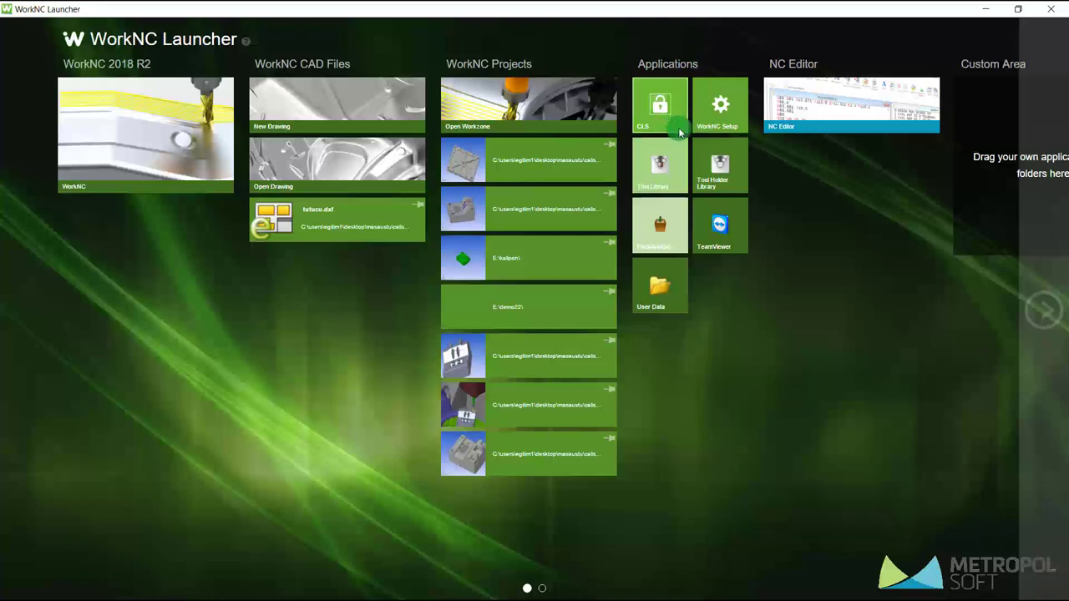
pyautogui.click(735, 122)
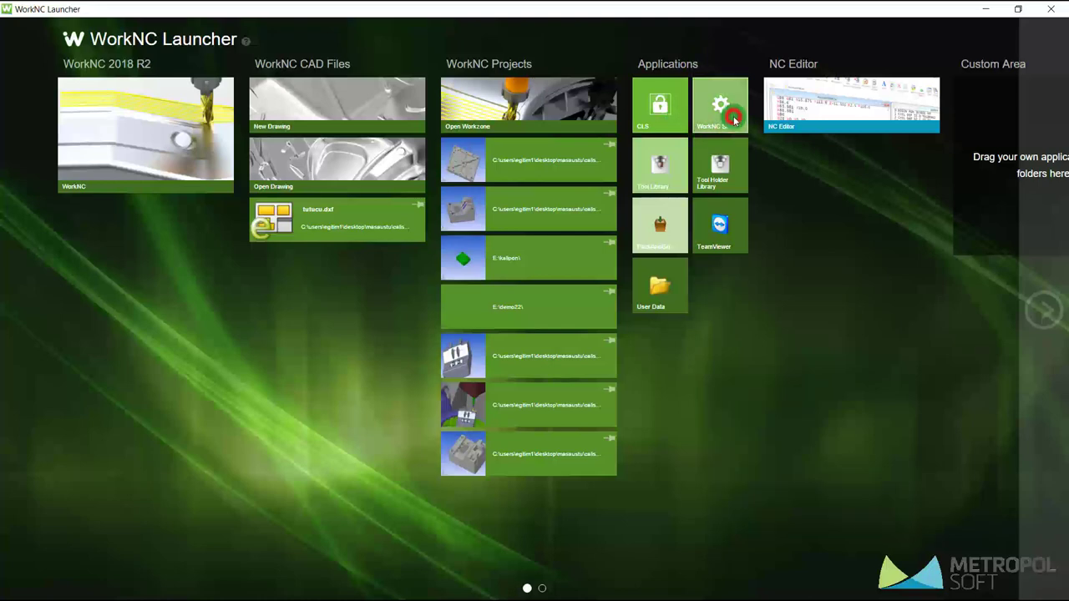
pyautogui.click(501, 127)
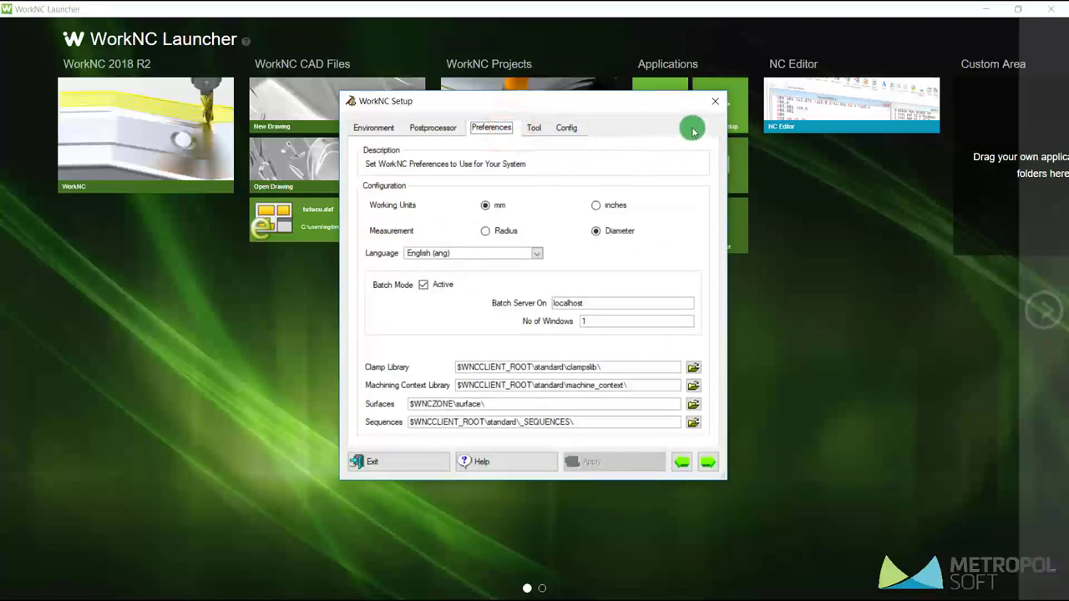
pyautogui.click(715, 101)
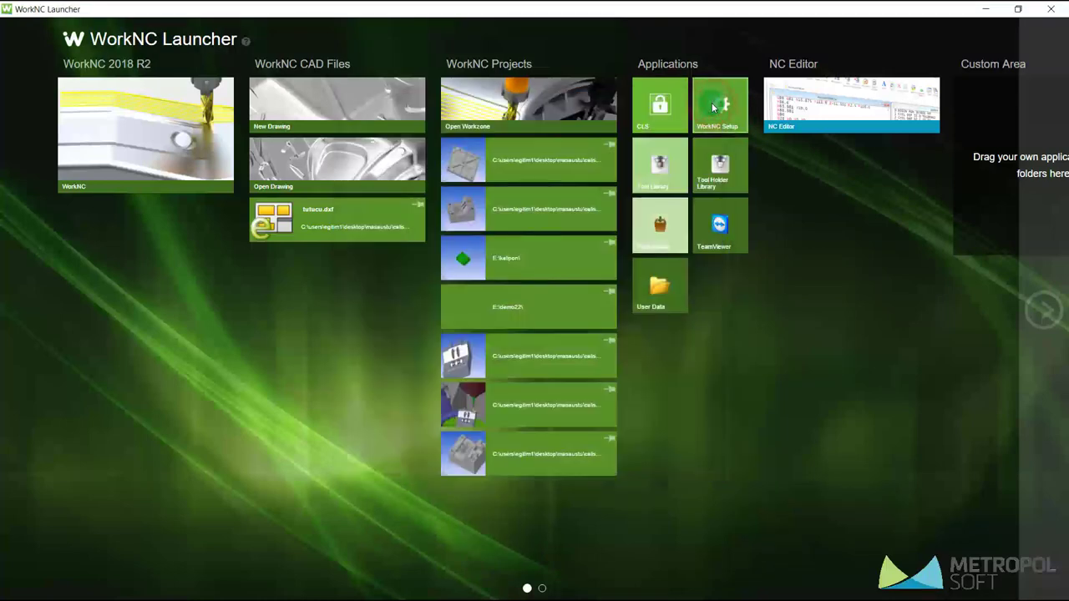
pyautogui.click(669, 178)
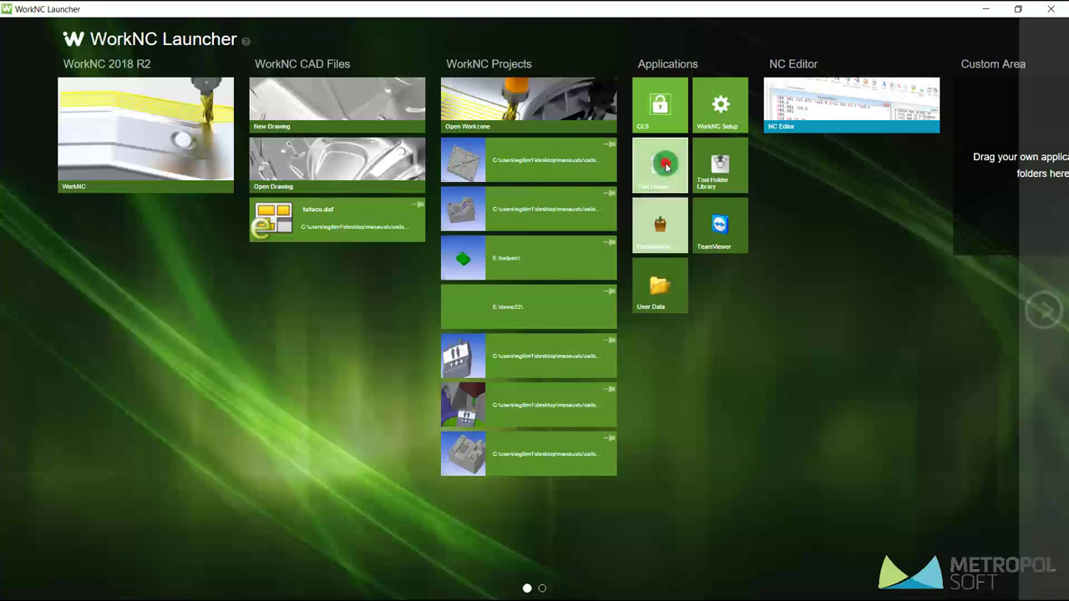
pyautogui.click(666, 167)
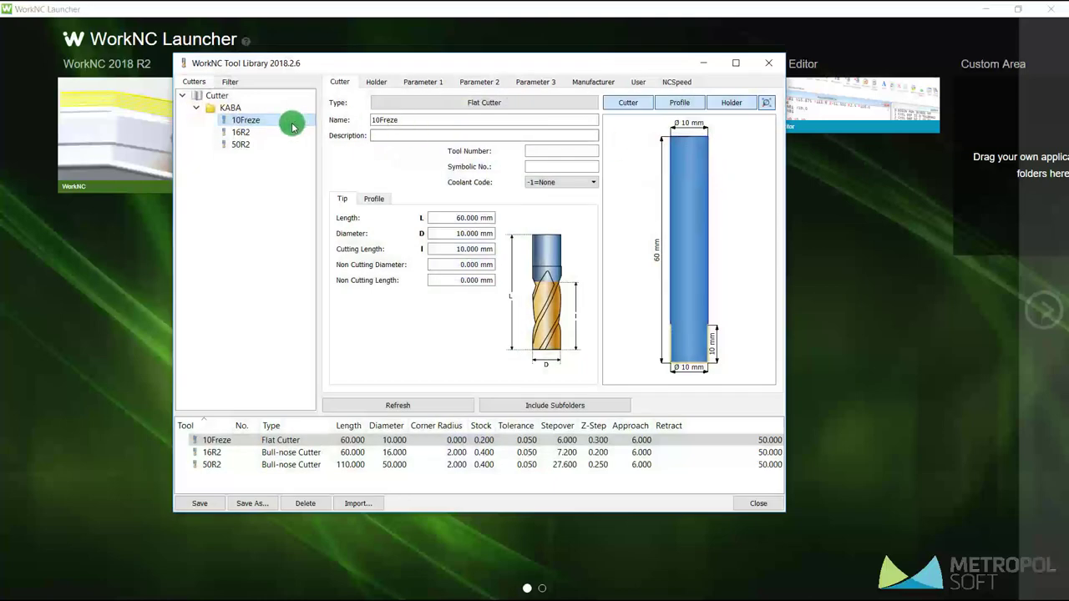
pyautogui.click(248, 131)
pyautogui.click(249, 145)
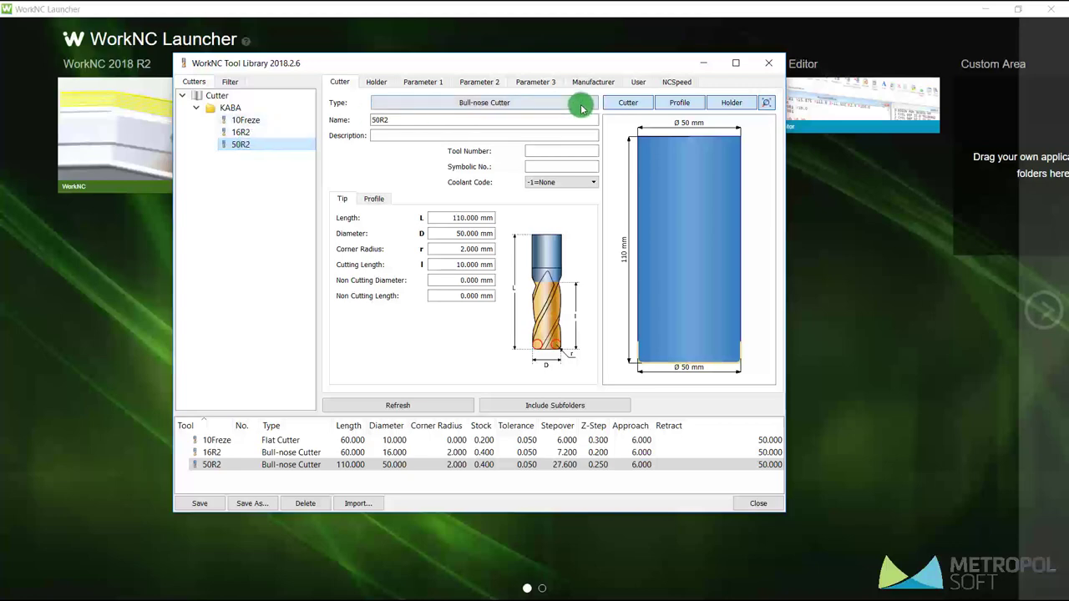
pyautogui.click(769, 65)
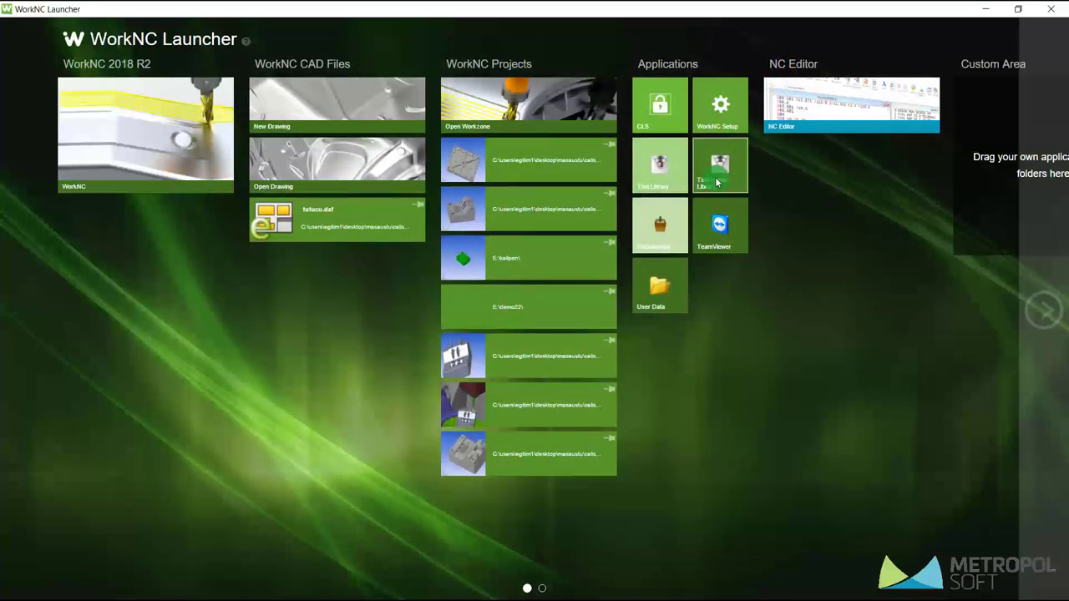
pyautogui.click(717, 176)
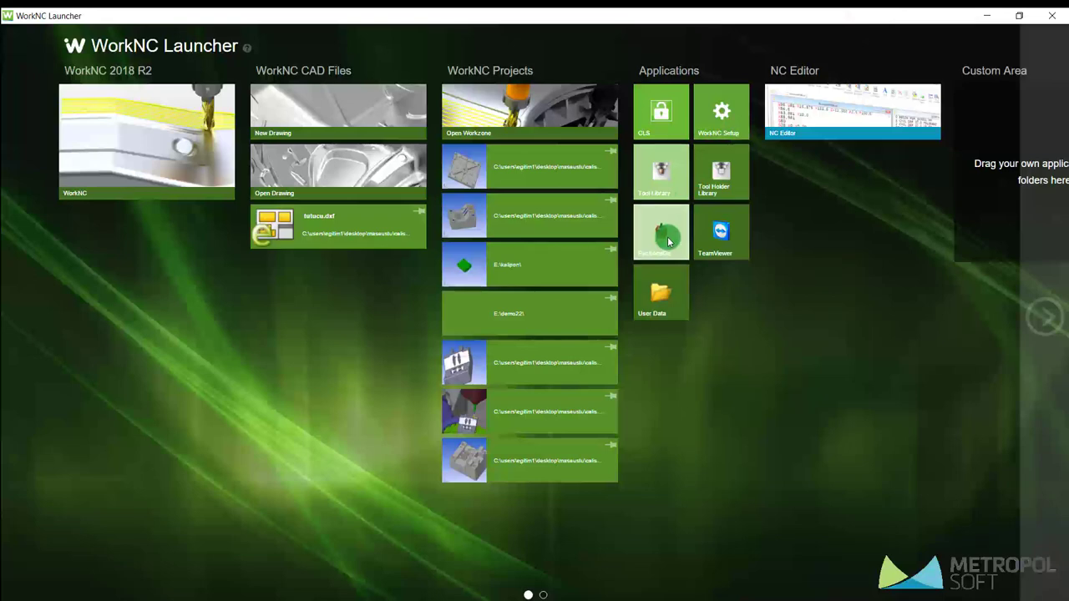
pyautogui.click(665, 313)
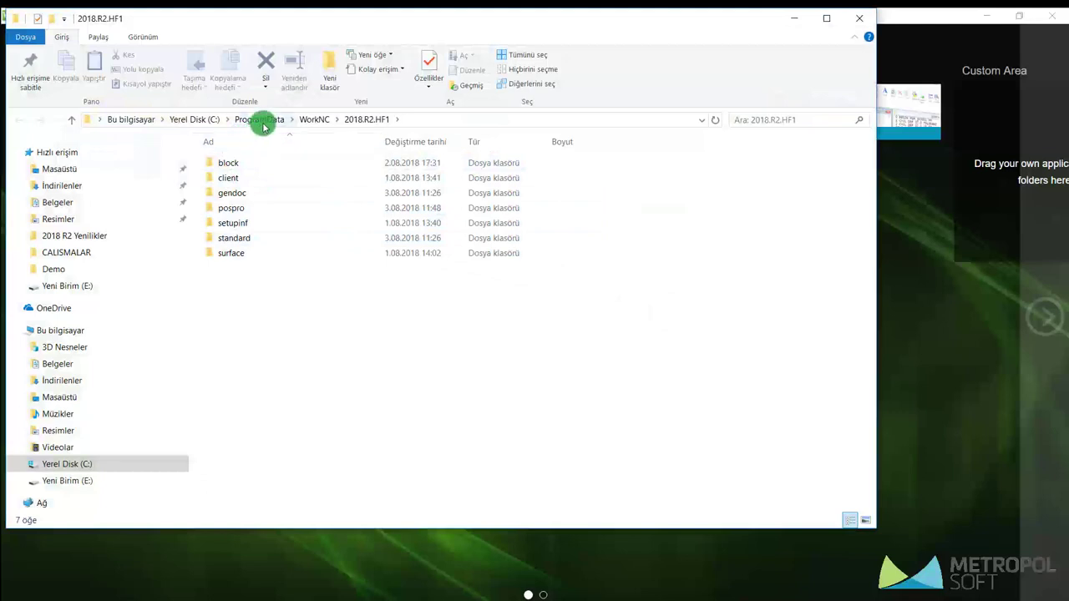
pyautogui.moveTo(270, 292); pyautogui.dragTo(283, 159)
pyautogui.click(291, 310)
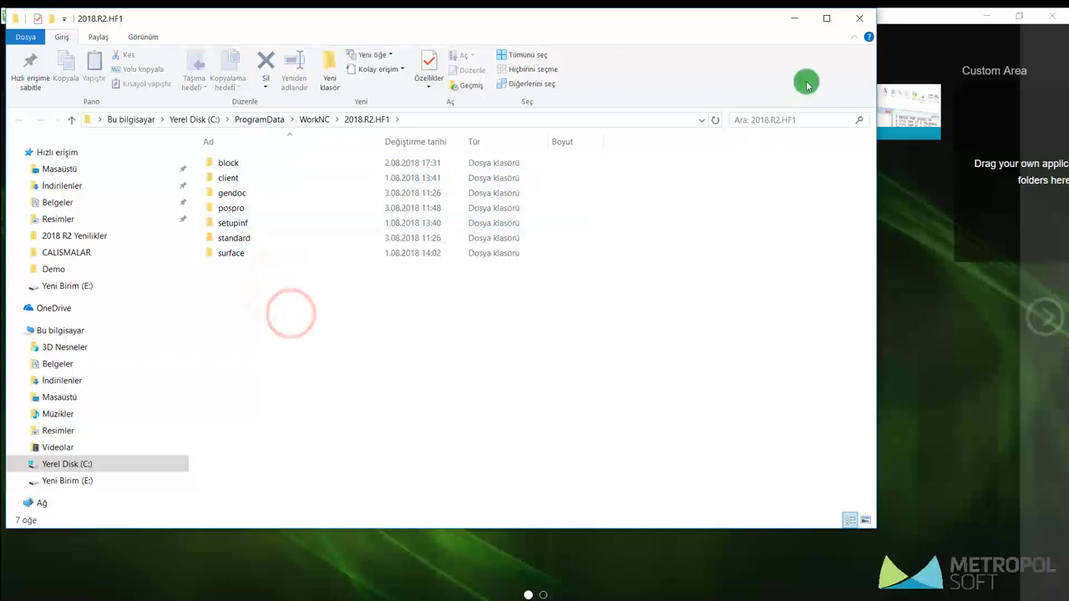
pyautogui.click(859, 17)
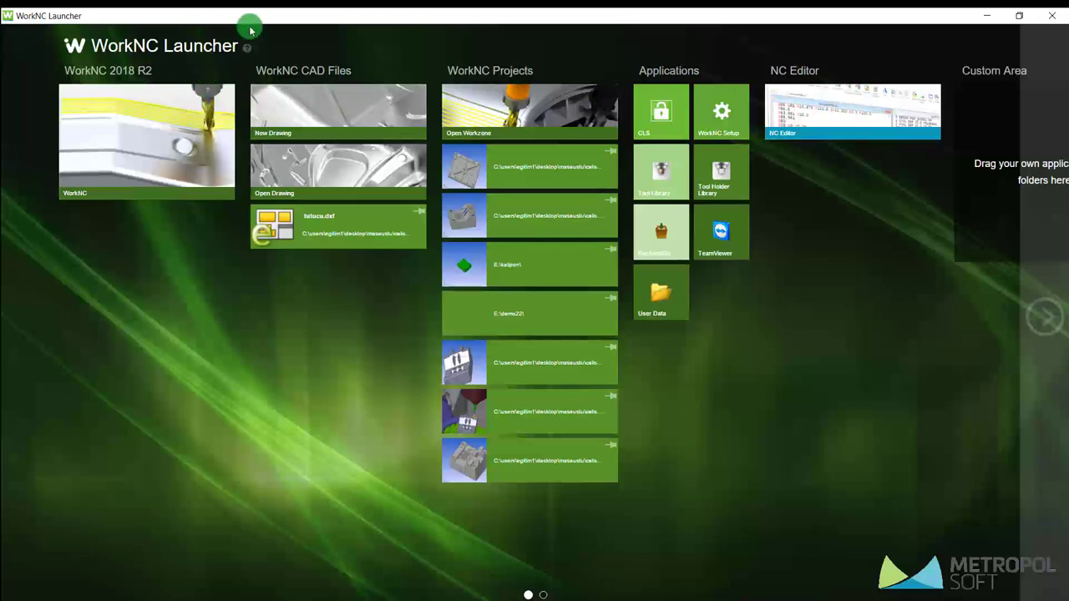
# Start WorkNC 2018 R2 from the launcher and reopen its New/Open workzone window.
pyautogui.moveTo(250, 23)
pyautogui.mouseDown()
pyautogui.moveTo(545, 79)
pyautogui.moveTo(664, 71)
pyautogui.mouseUp()
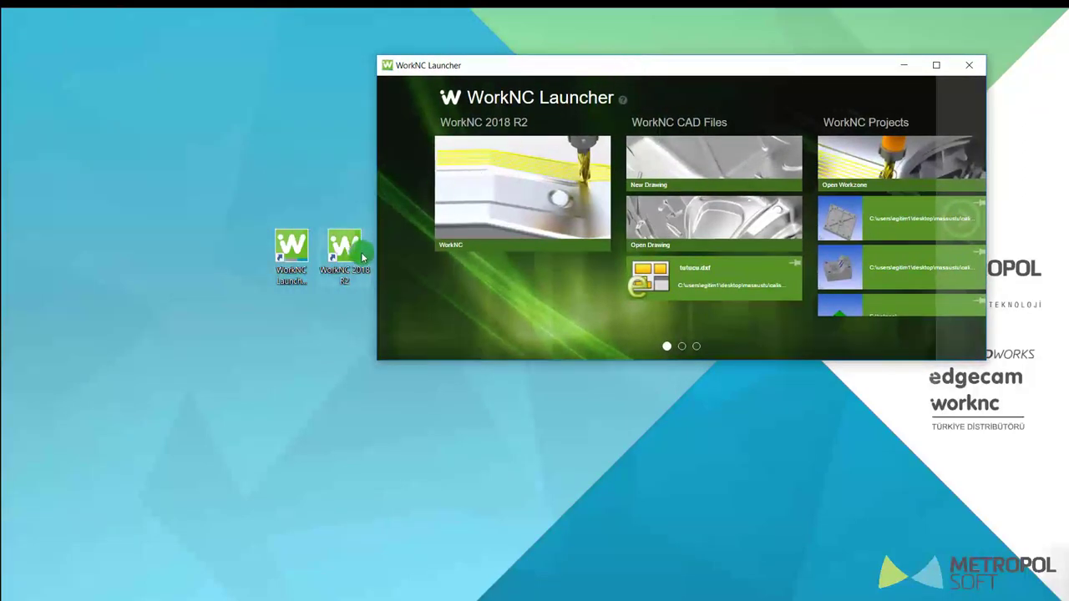
pyautogui.click(513, 195)
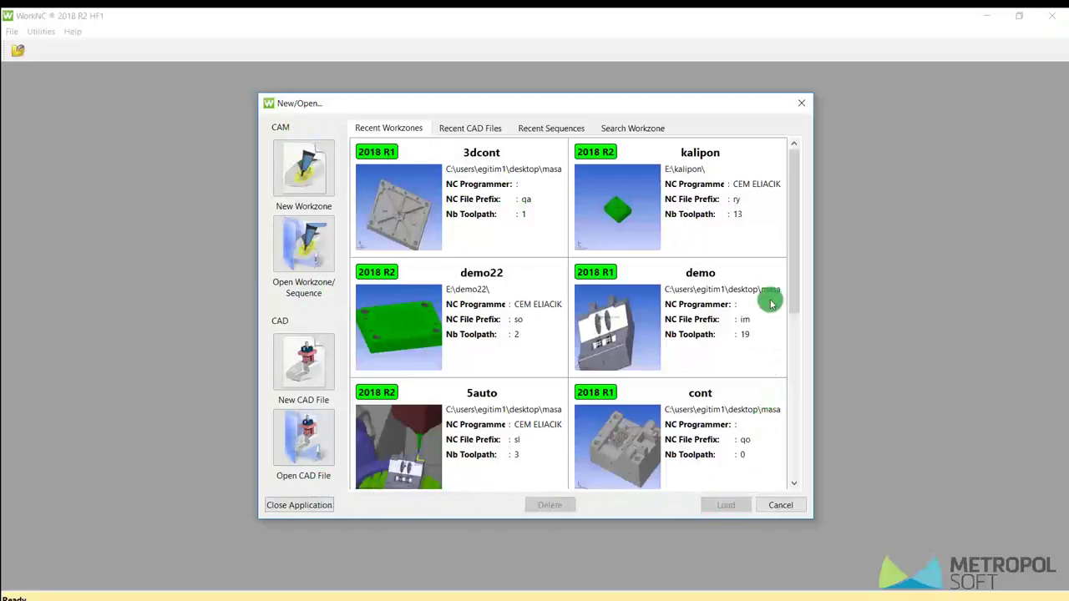
pyautogui.click(805, 106)
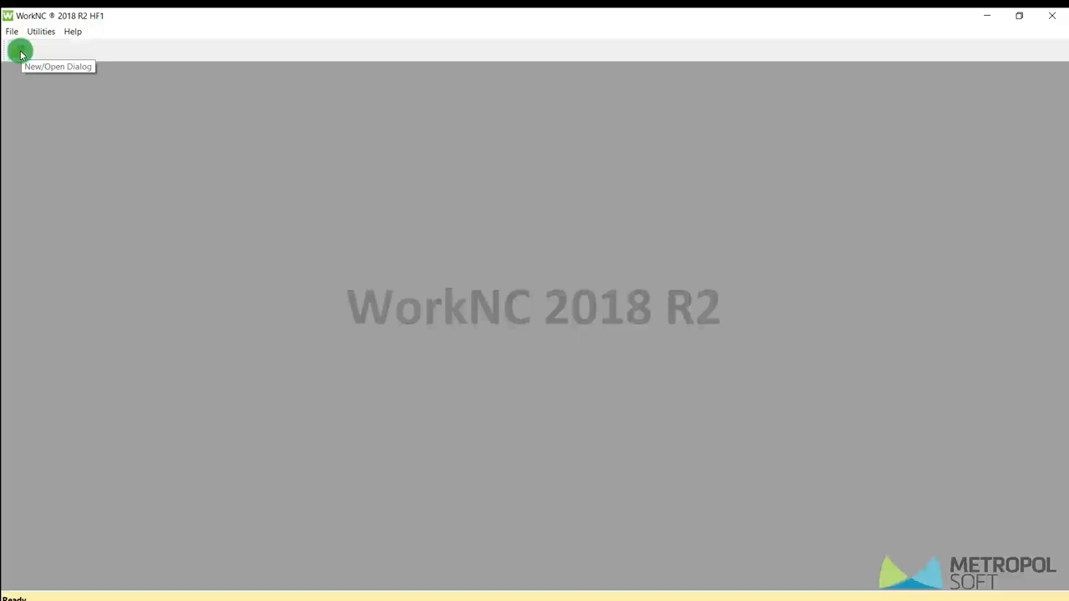
pyautogui.click(21, 55)
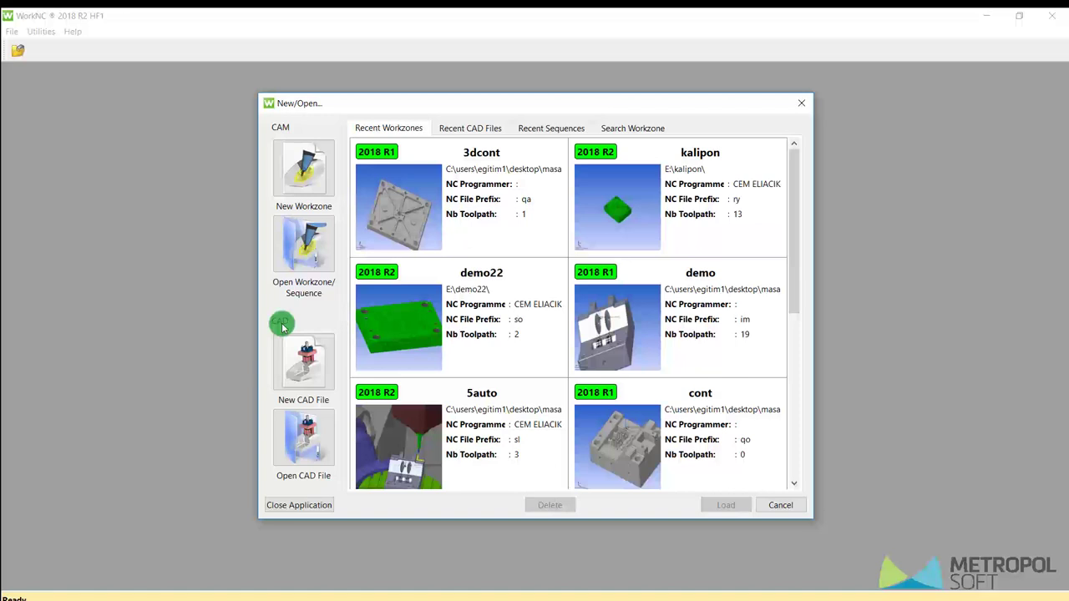
pyautogui.click(302, 250)
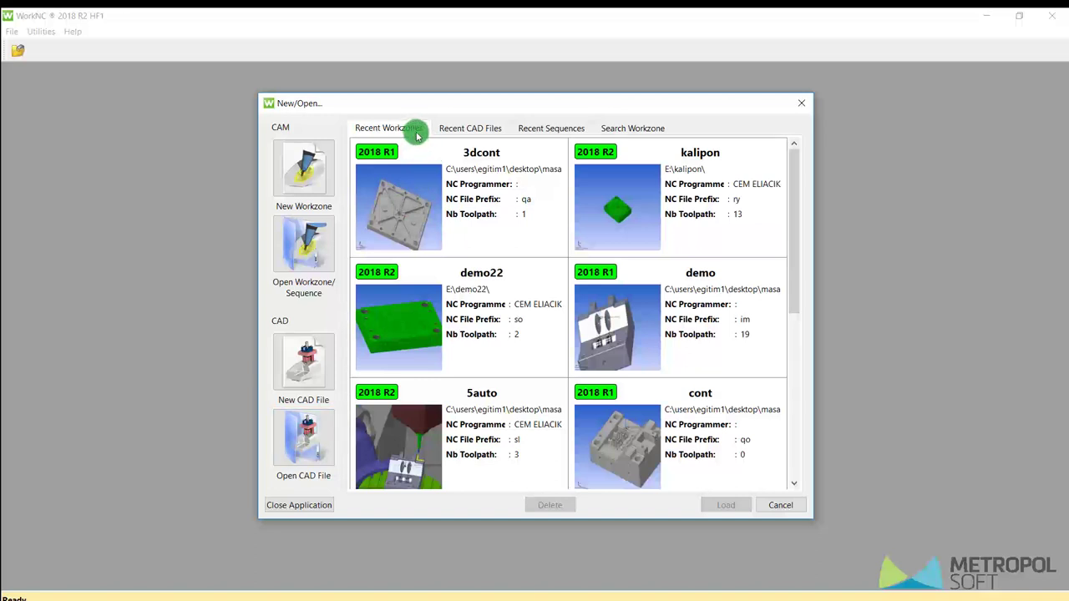
pyautogui.click(455, 128)
pyautogui.click(532, 130)
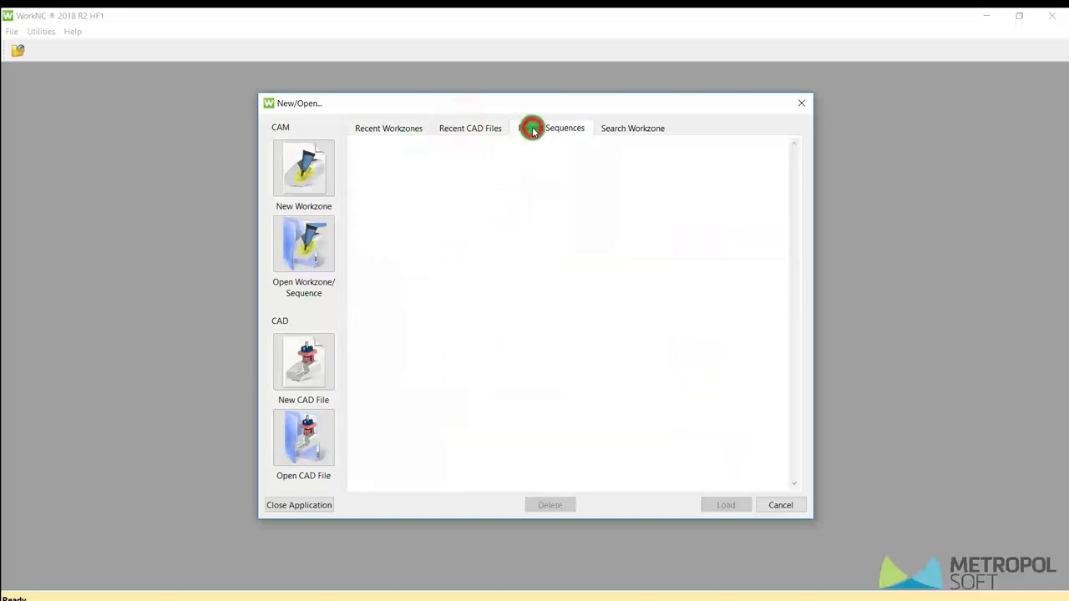
pyautogui.click(613, 130)
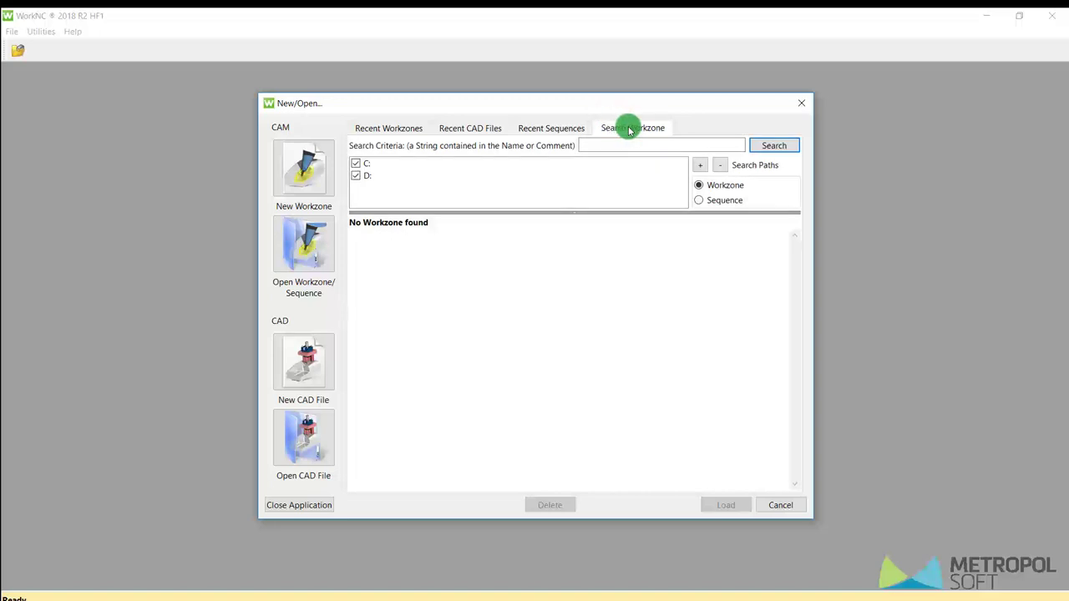
pyautogui.click(405, 130)
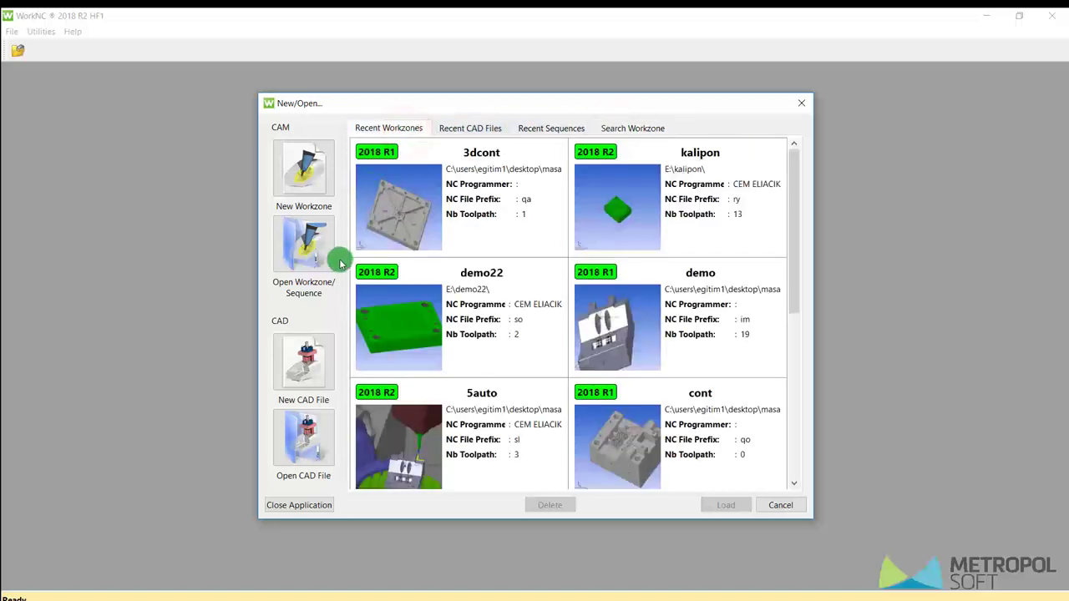
# Browse to the Desktop\MASAUSTU\CALISMALAR folder in the Open dialog.
pyautogui.click(312, 446)
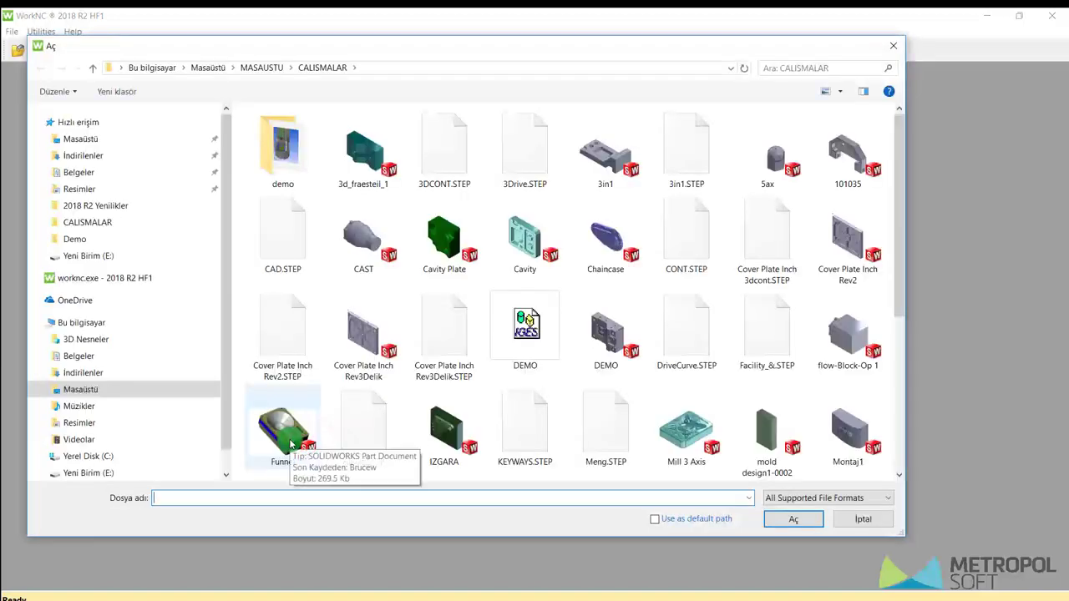
pyautogui.click(116, 136)
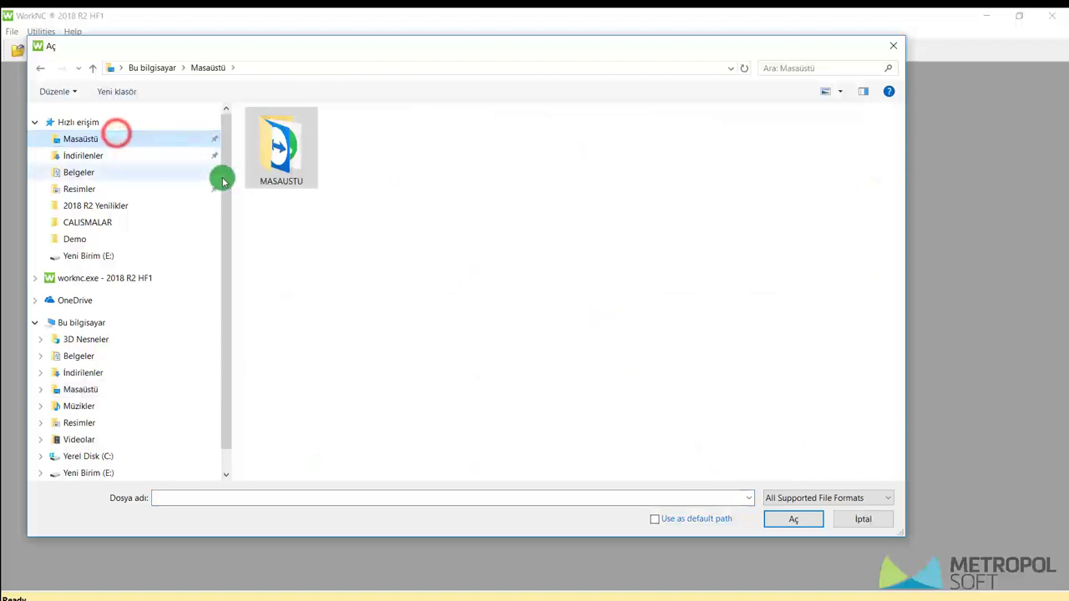
pyautogui.doubleClick(276, 160)
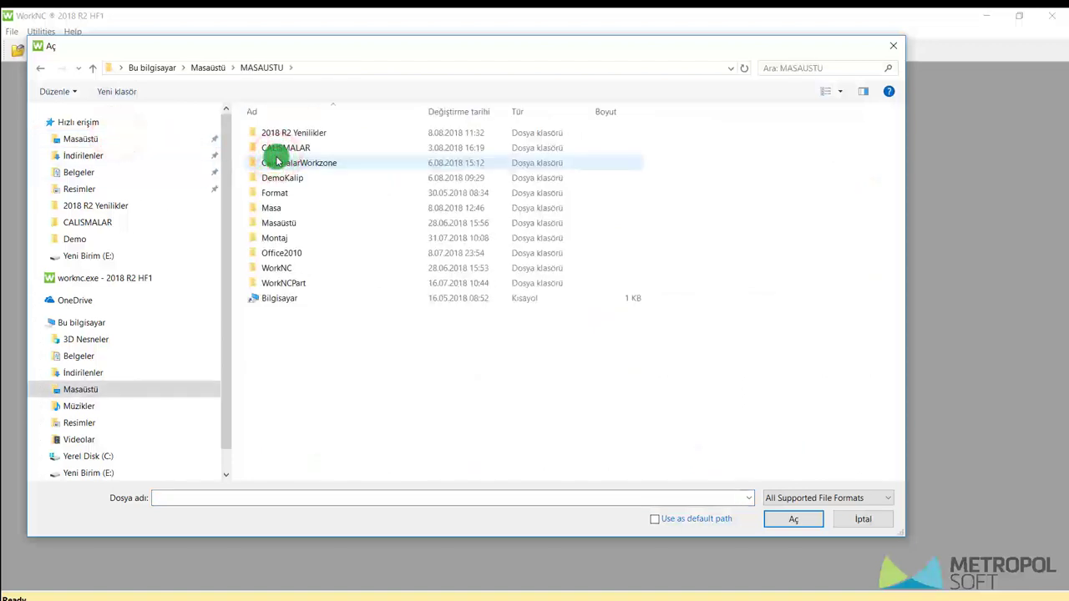
pyautogui.doubleClick(294, 147)
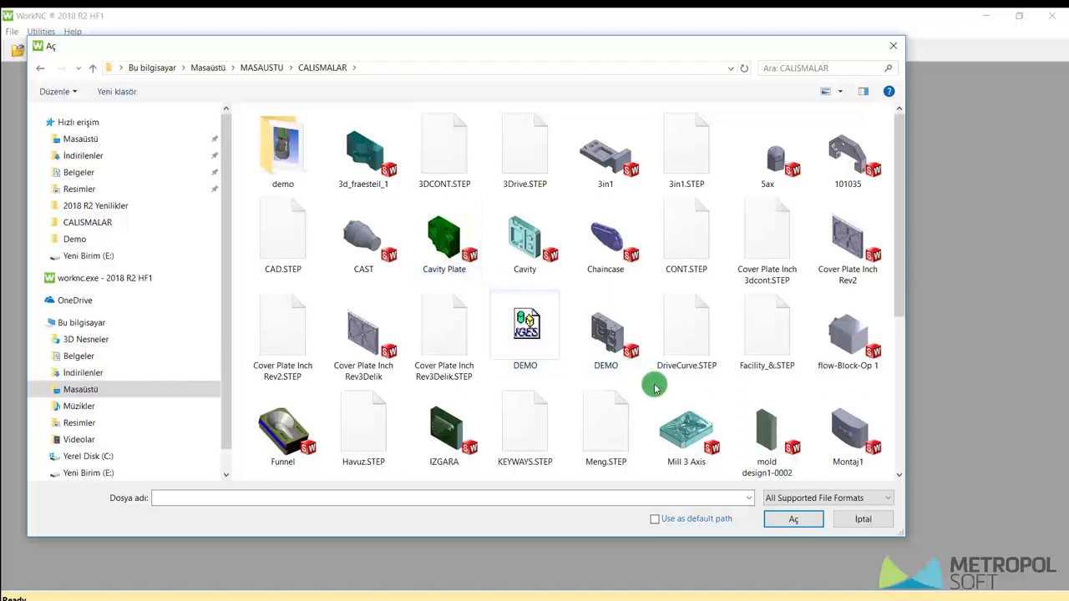
# Show All Supported File Formats and open the Cover Plate Inch Rev3Delik part.
pyautogui.click(807, 500)
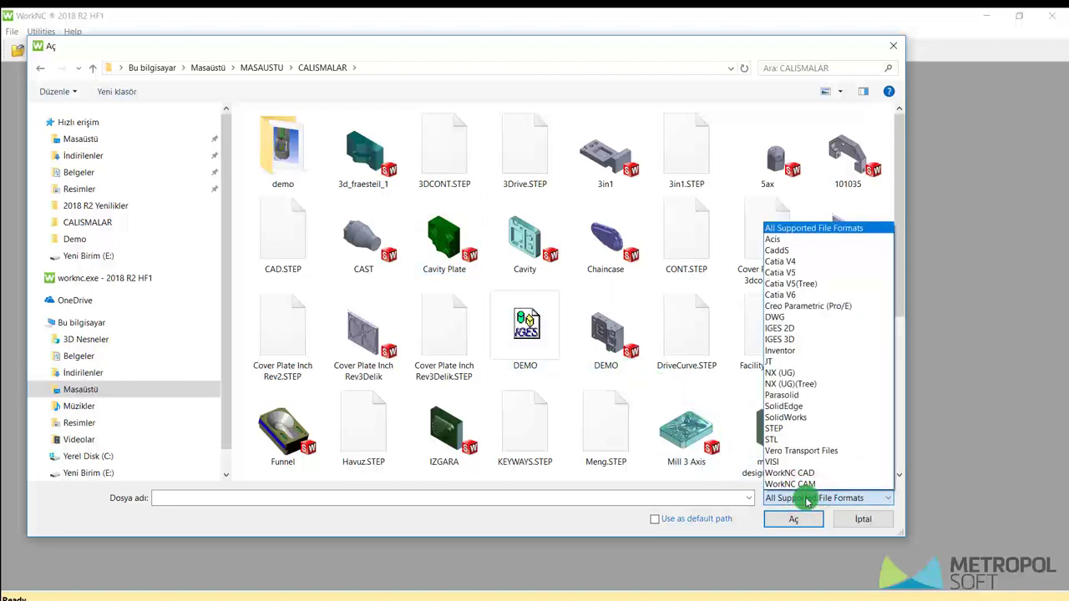
pyautogui.click(798, 430)
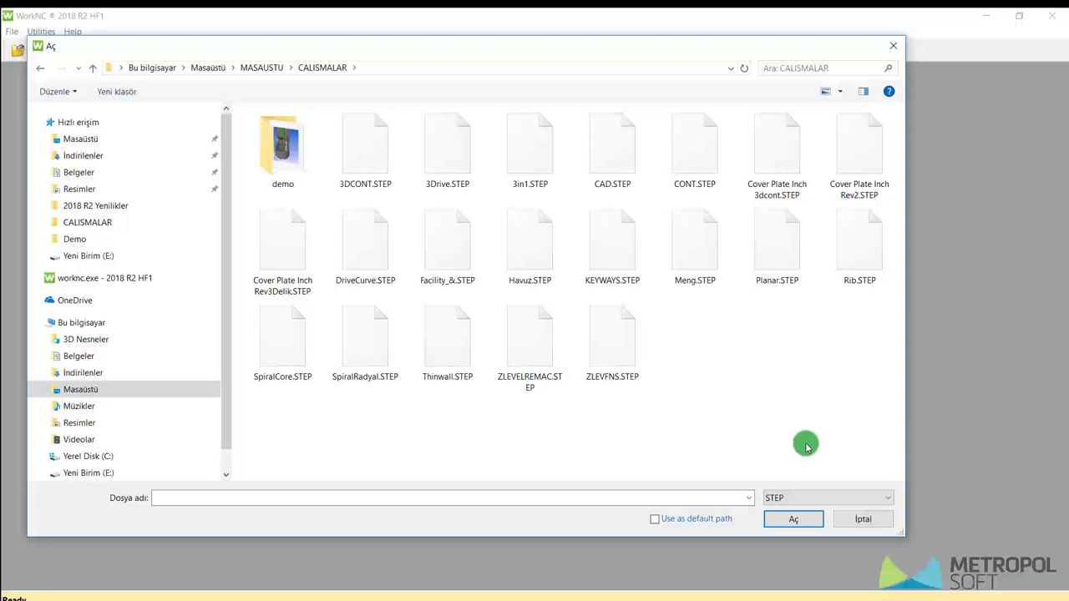
pyautogui.click(799, 498)
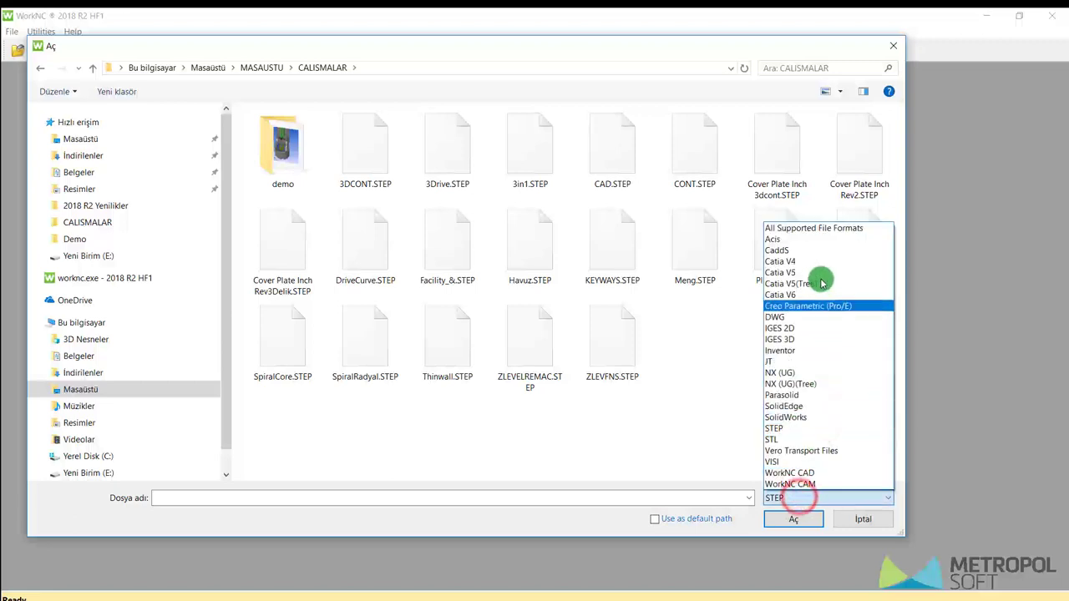
pyautogui.click(826, 234)
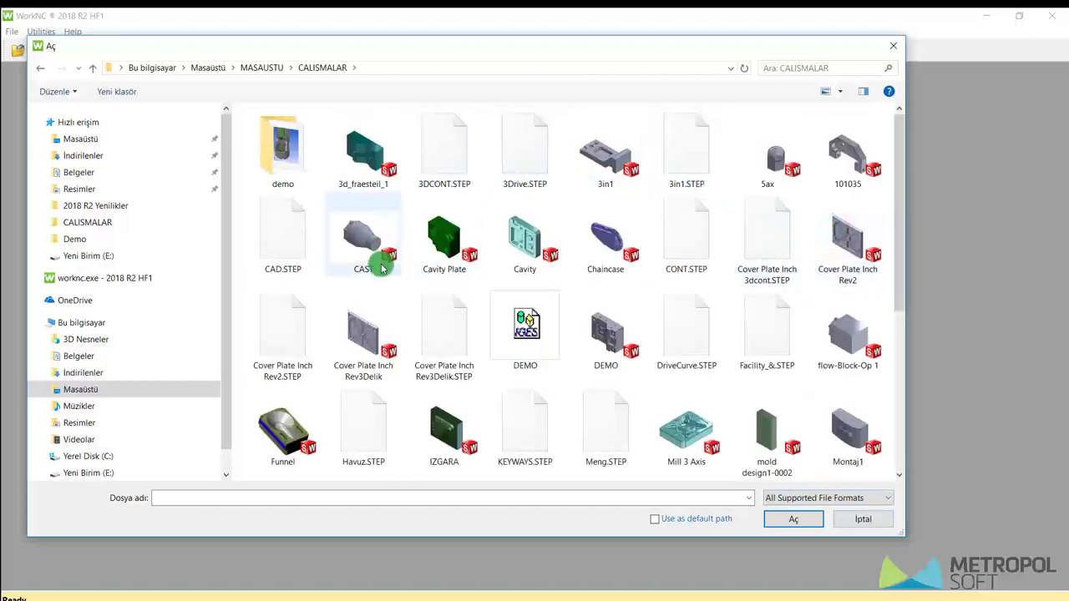
pyautogui.click(365, 321)
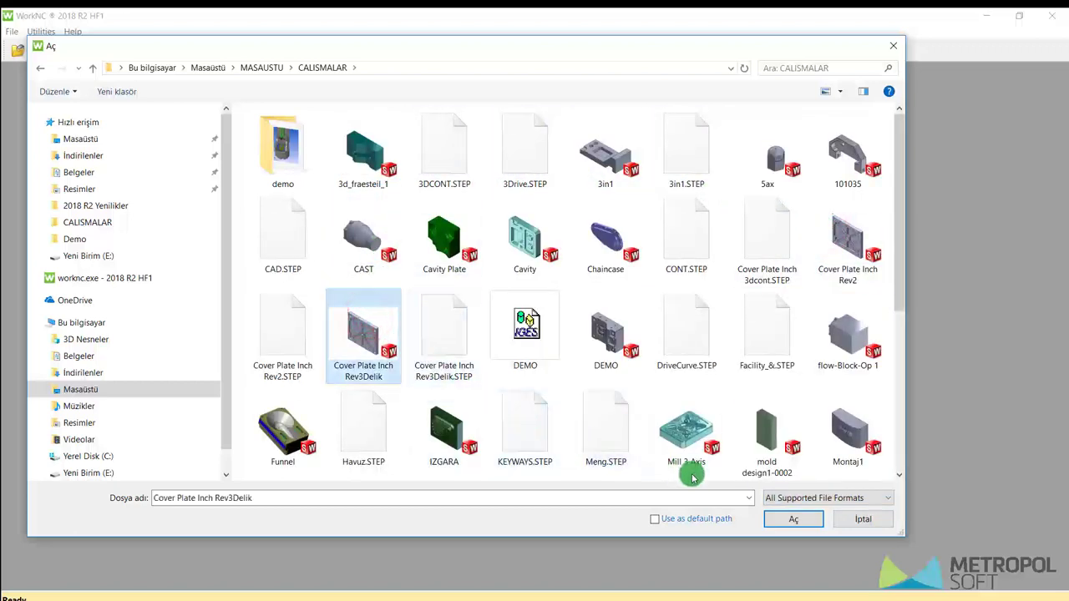
pyautogui.click(789, 519)
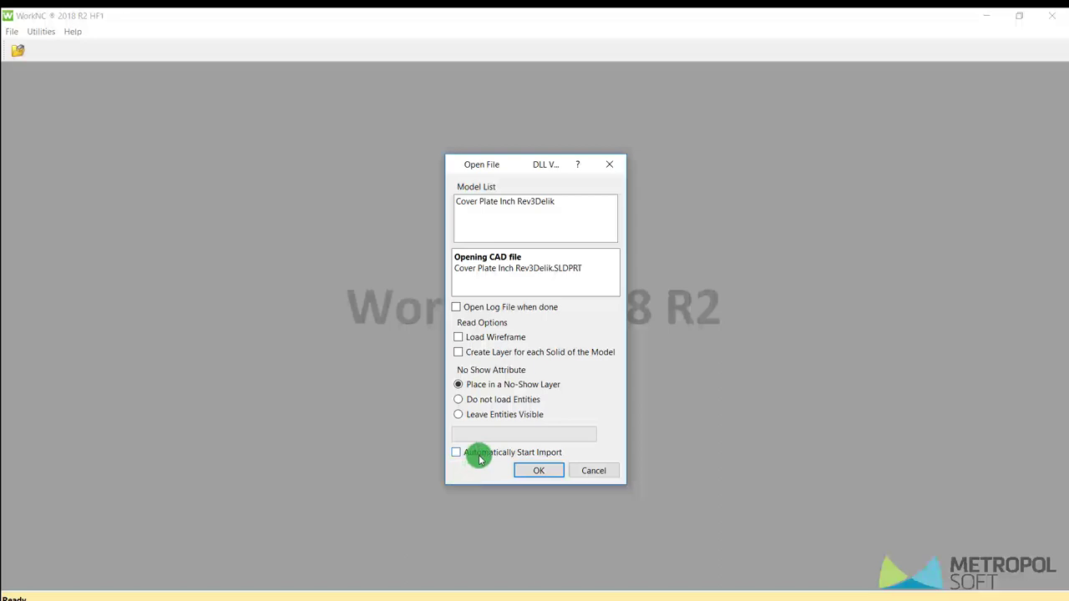
# Toggle Automatically Start Import in the Open File dialog to import the cover plate.
pyautogui.click(466, 455)
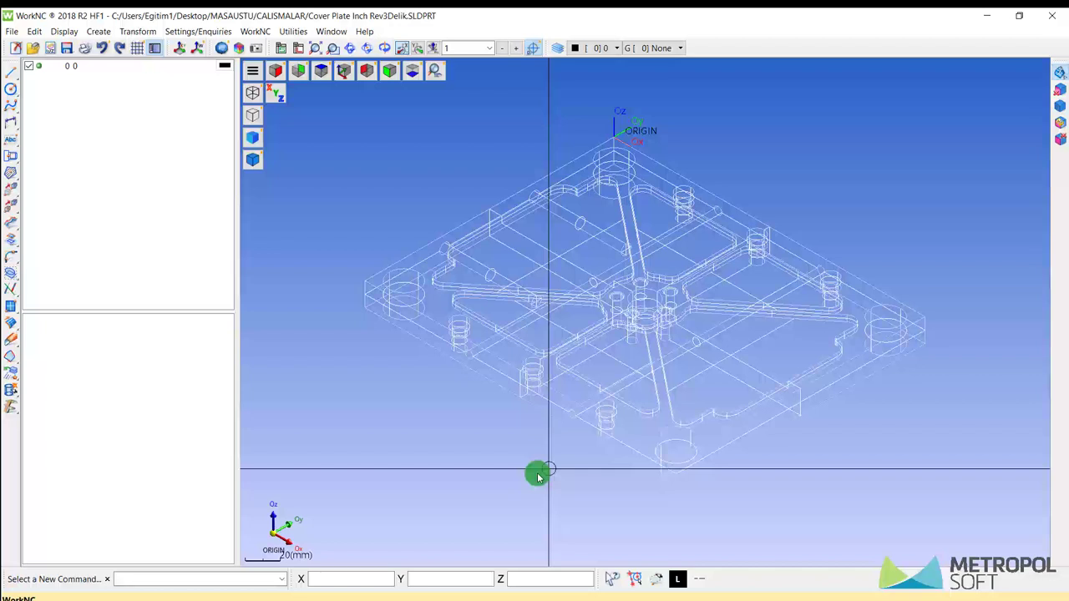
# Shade the cover plate, turn off the cursor guide lines, and recentre the view.
pyautogui.click(538, 473)
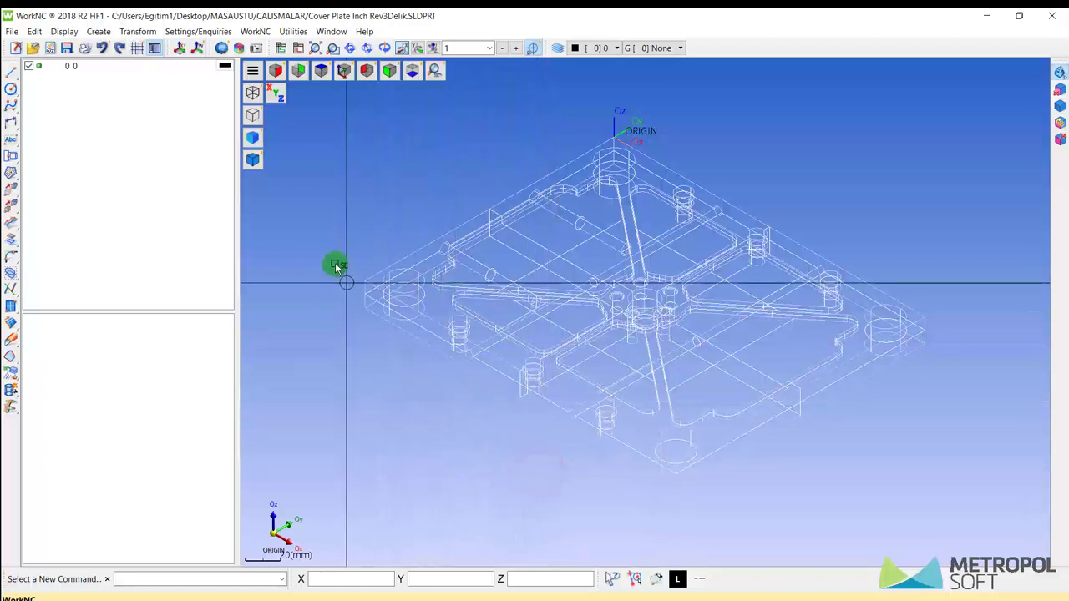
pyautogui.click(256, 164)
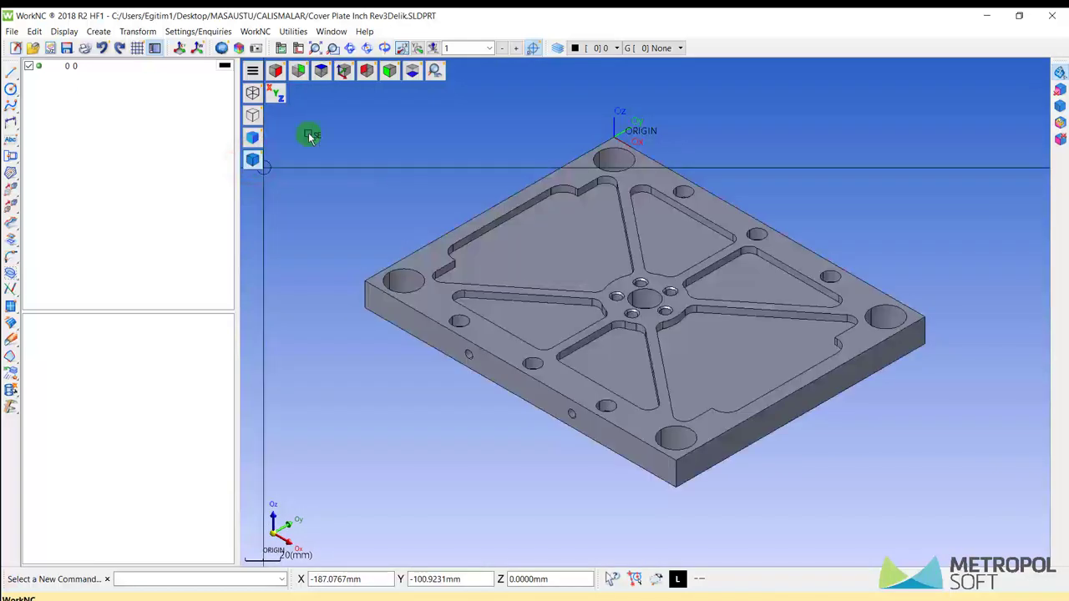
pyautogui.click(533, 47)
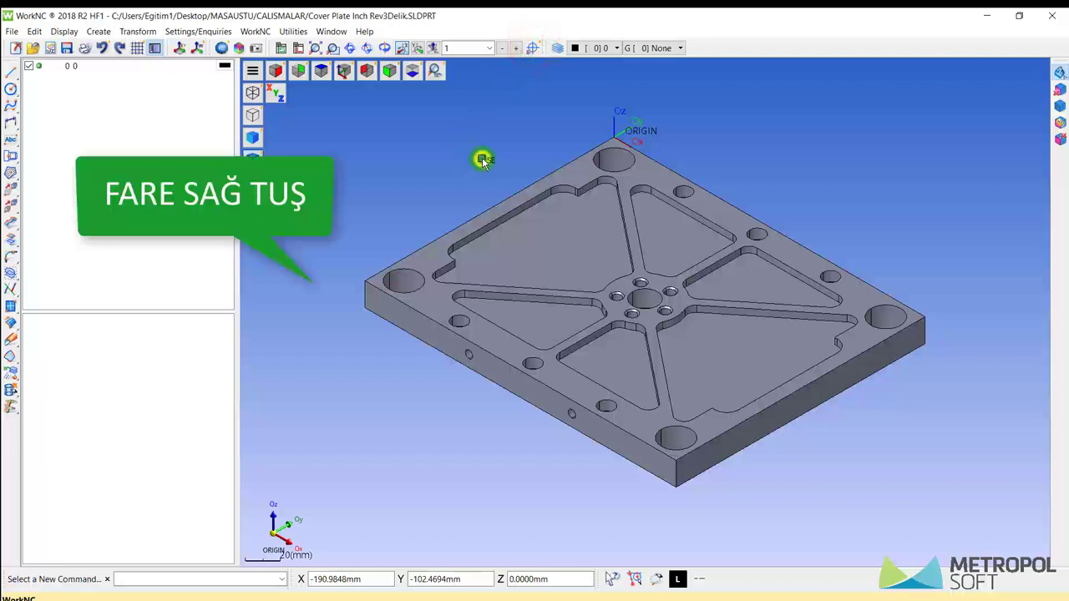
pyautogui.moveTo(483, 161)
pyautogui.mouseDown(button='right')
pyautogui.moveTo(534, 216)
pyautogui.moveTo(461, 179)
pyautogui.moveTo(539, 172)
pyautogui.moveTo(477, 208)
pyautogui.moveTo(511, 164)
pyautogui.moveTo(503, 195)
pyautogui.moveTo(493, 192)
pyautogui.moveTo(607, 258)
pyautogui.moveTo(613, 167)
pyautogui.moveTo(632, 281)
pyautogui.moveTo(634, 167)
pyautogui.moveTo(647, 240)
pyautogui.moveTo(647, 219)
pyautogui.mouseUp(button='right')
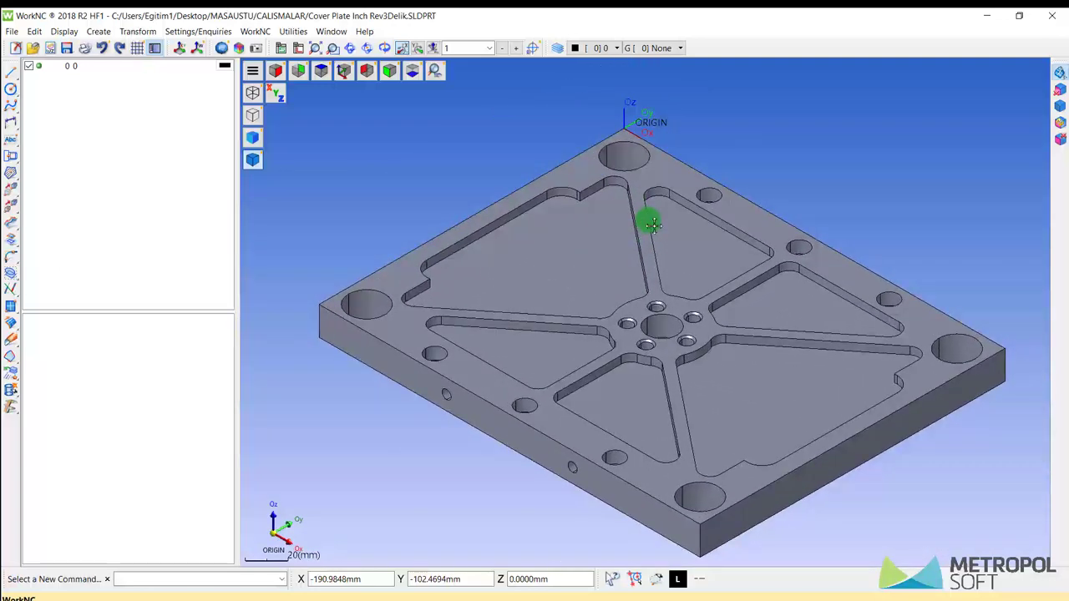
pyautogui.moveTo(657, 256)
pyautogui.keyDown('ctrl'); pyautogui.mouseDown(button='right')
pyautogui.moveTo(668, 246)
pyautogui.moveTo(644, 176)
pyautogui.moveTo(649, 209)
pyautogui.mouseUp(button='right'); pyautogui.keyUp('ctrl')
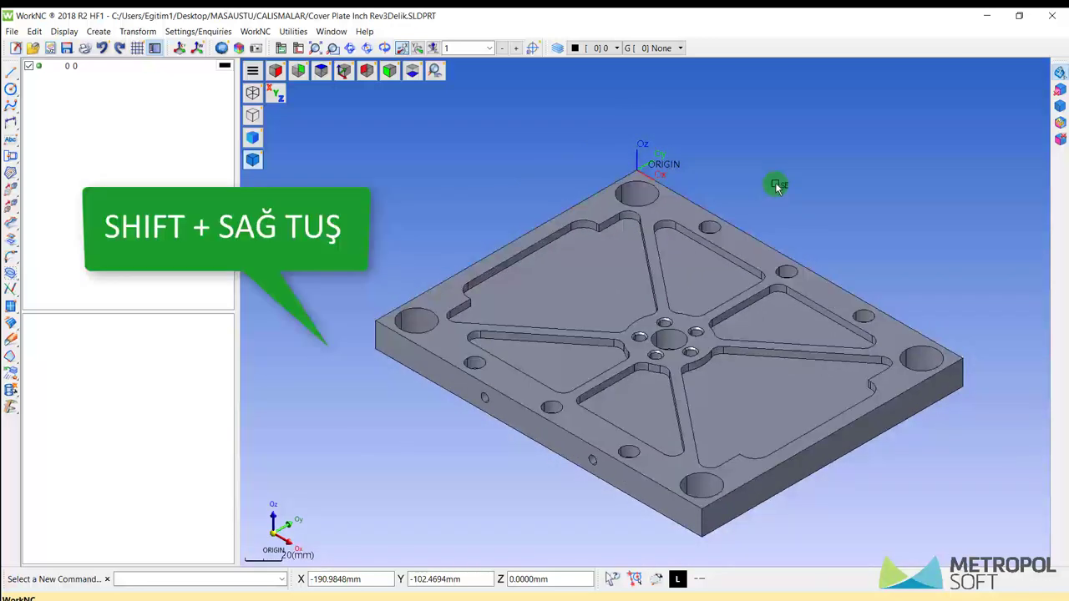
# Orbit and zoom around the shaded cover plate, including its right-edge slot.
pyautogui.moveTo(776, 183)
pyautogui.keyDown('shift'); pyautogui.mouseDown(button='right')
pyautogui.moveTo(759, 224)
pyautogui.moveTo(721, 172)
pyautogui.moveTo(769, 183)
pyautogui.moveTo(749, 225)
pyautogui.moveTo(707, 203)
pyautogui.moveTo(723, 165)
pyautogui.moveTo(782, 178)
pyautogui.moveTo(787, 222)
pyautogui.moveTo(769, 208)
pyautogui.mouseUp(button='right'); pyautogui.keyUp('shift')
pyautogui.moveTo(649, 339)
pyautogui.keyDown('shift'); pyautogui.mouseDown(button='right')
pyautogui.moveTo(675, 310)
pyautogui.moveTo(673, 328)
pyautogui.mouseUp(button='right'); pyautogui.keyUp('shift')
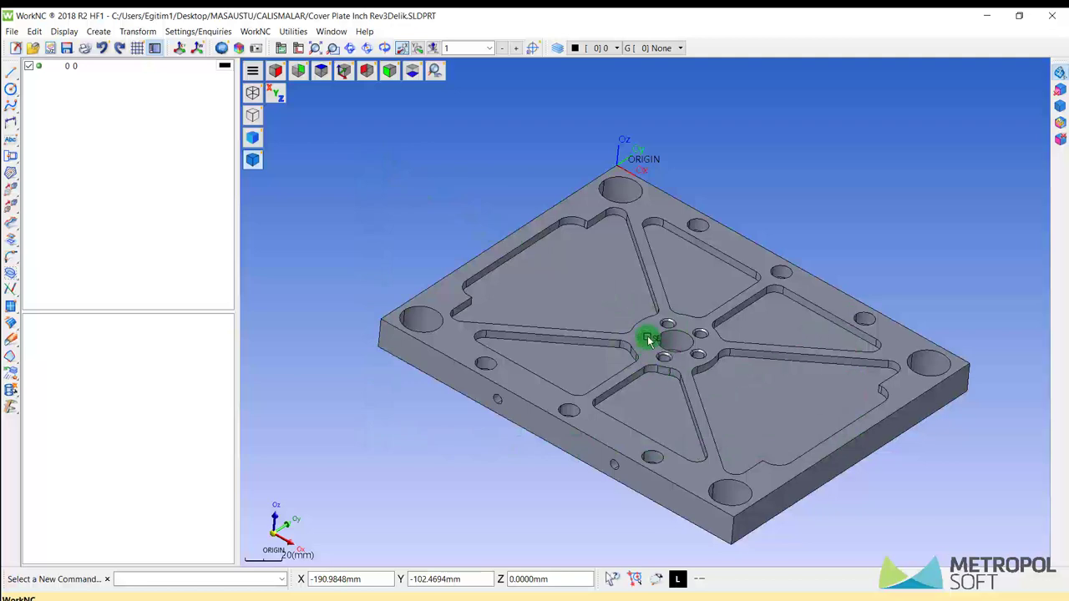
pyautogui.keyDown('shift'); pyautogui.moveTo(649, 339); pyautogui.dragTo(565, 317, button='right'); pyautogui.keyUp('shift')
pyautogui.scroll(-3, 573, 417)
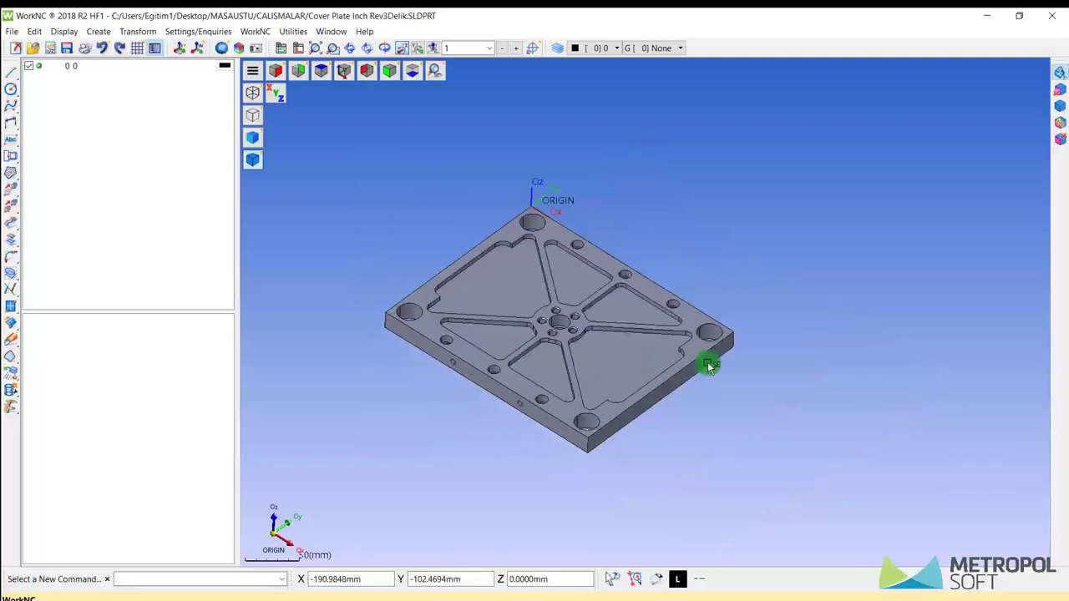
pyautogui.scroll(3, 708, 366)
pyautogui.moveTo(726, 336)
pyautogui.keyDown('shift'); pyautogui.mouseDown(button='right')
pyautogui.moveTo(750, 330)
pyautogui.moveTo(681, 349)
pyautogui.moveTo(640, 310)
pyautogui.moveTo(649, 301)
pyautogui.moveTo(637, 289)
pyautogui.moveTo(629, 315)
pyautogui.moveTo(644, 300)
pyautogui.mouseUp(button='right'); pyautogui.keyUp('shift')
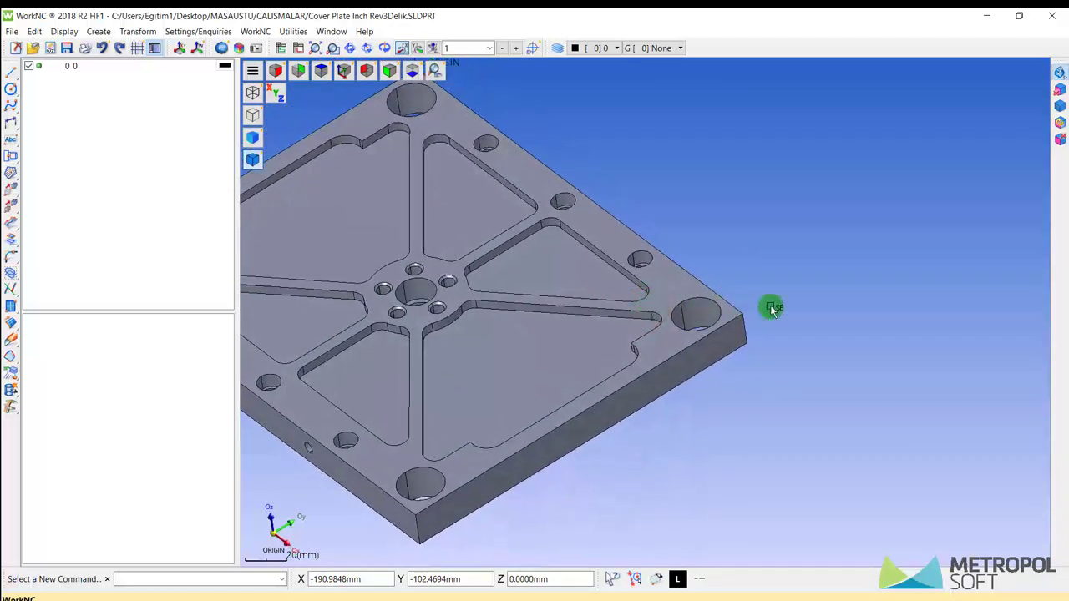
pyautogui.scroll(-4, 668, 326)
pyautogui.scroll(4, 533, 354)
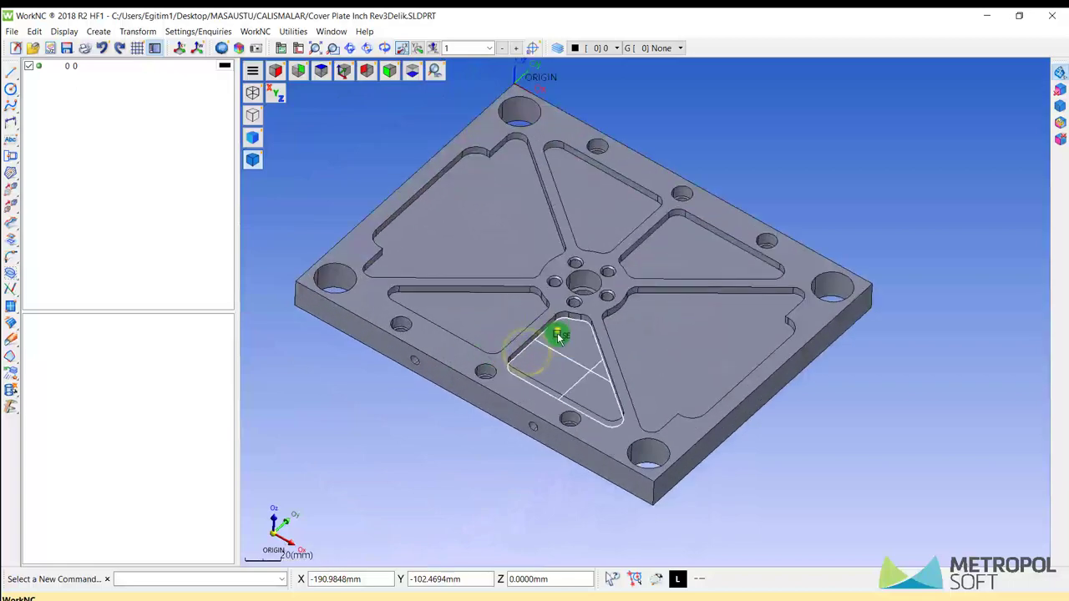
pyautogui.scroll(-2, 556, 329)
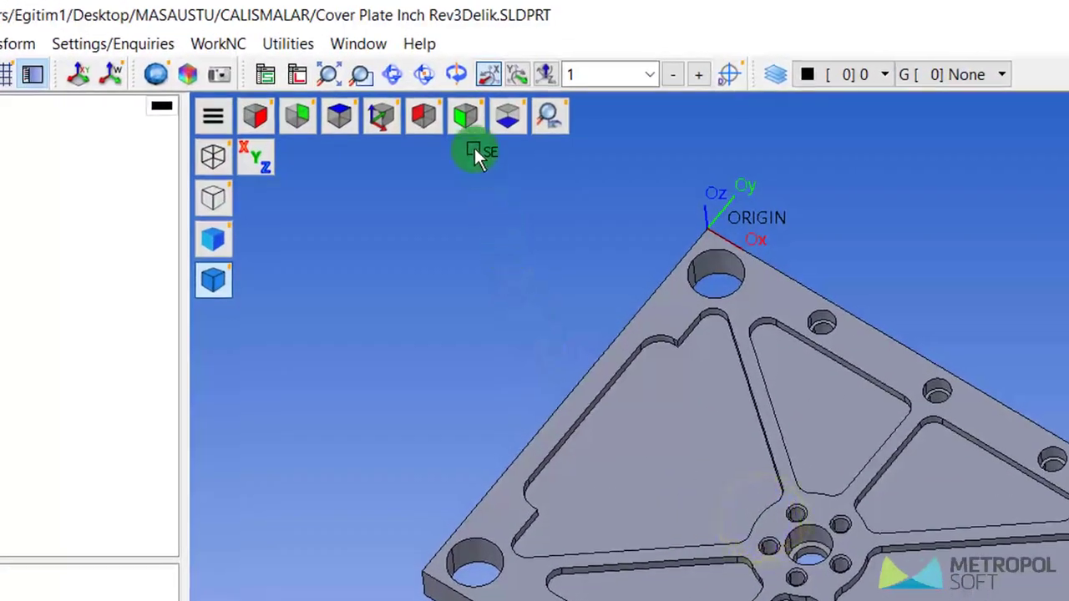
# Switch to isometric then top view, and select then deselect the plate.
pyautogui.click(287, 123)
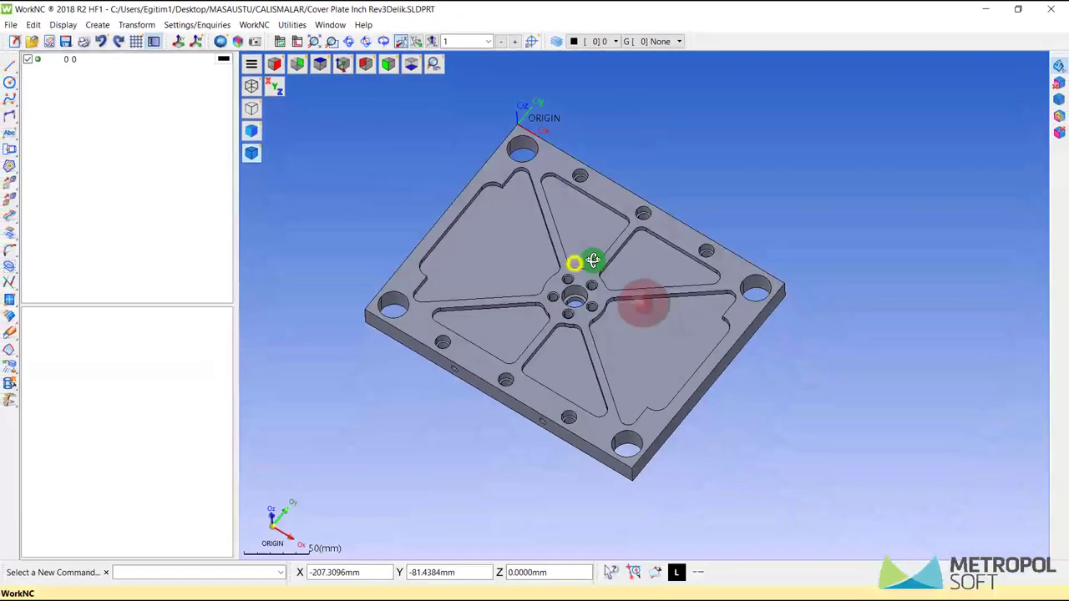
pyautogui.scroll(2, 575, 264)
pyautogui.scroll(-1, 534, 142)
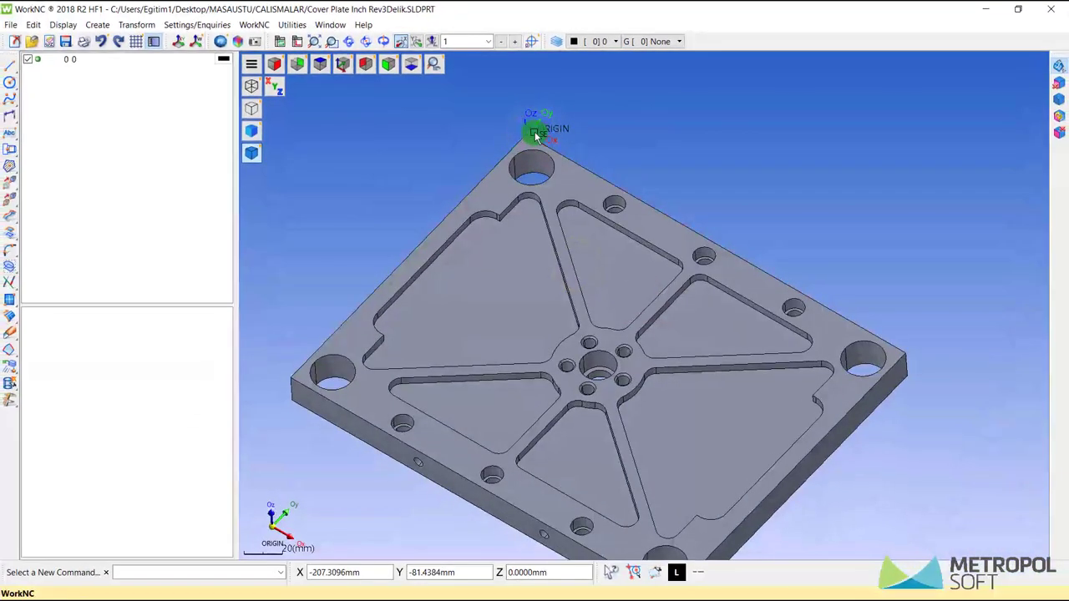
pyautogui.click(320, 64)
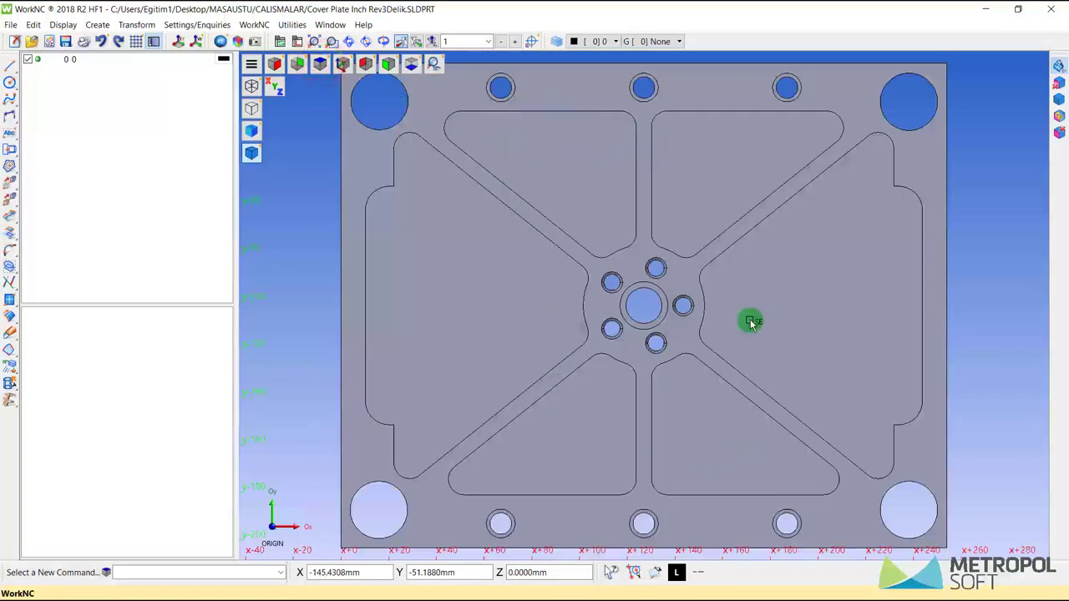
pyautogui.click(540, 223)
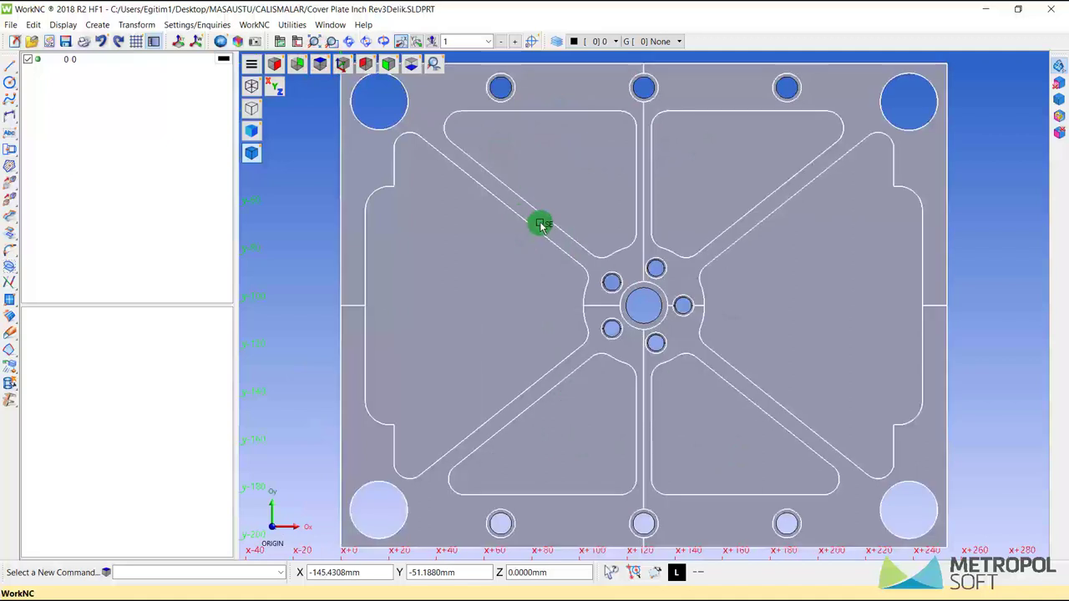
pyautogui.click(283, 194)
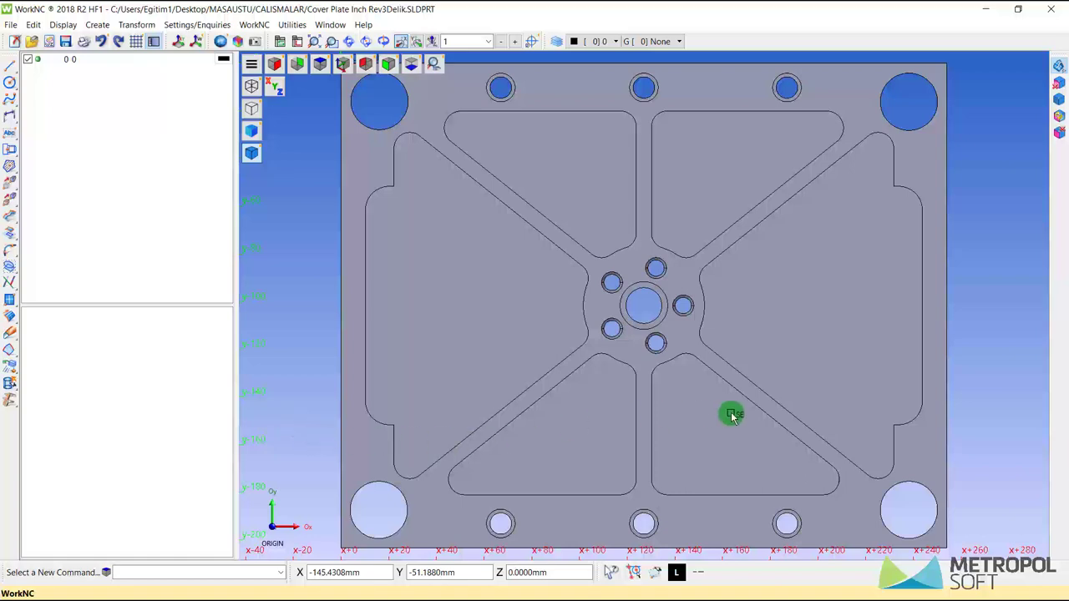
# Pan and zoom out to frame the whole plate, then orbit it into 3-D.
pyautogui.moveTo(974, 233); pyautogui.dragTo(886, 276, button='middle')
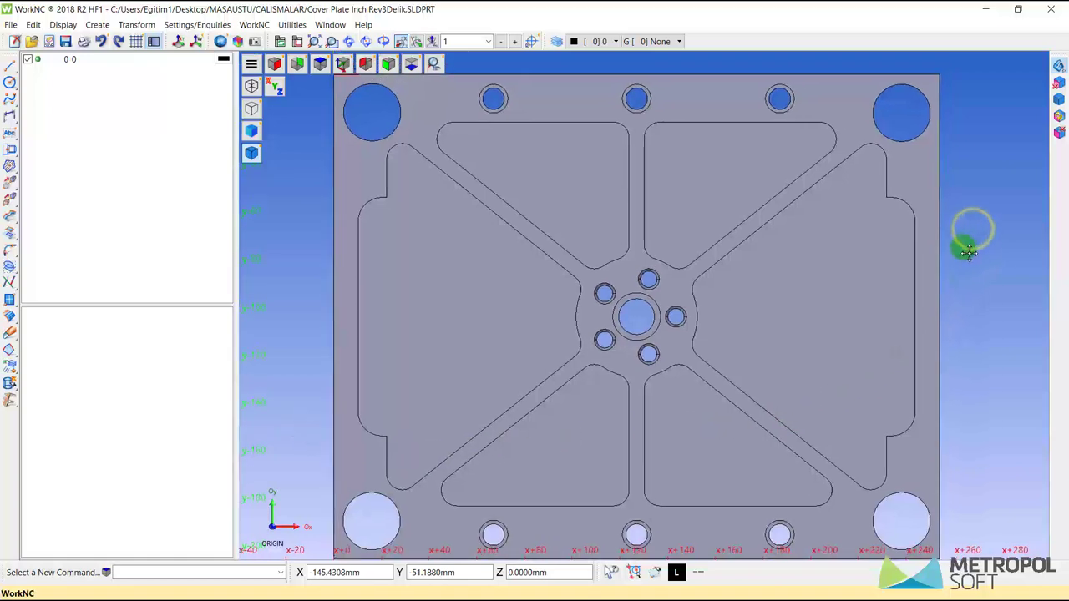
pyautogui.scroll(-2, 885, 276)
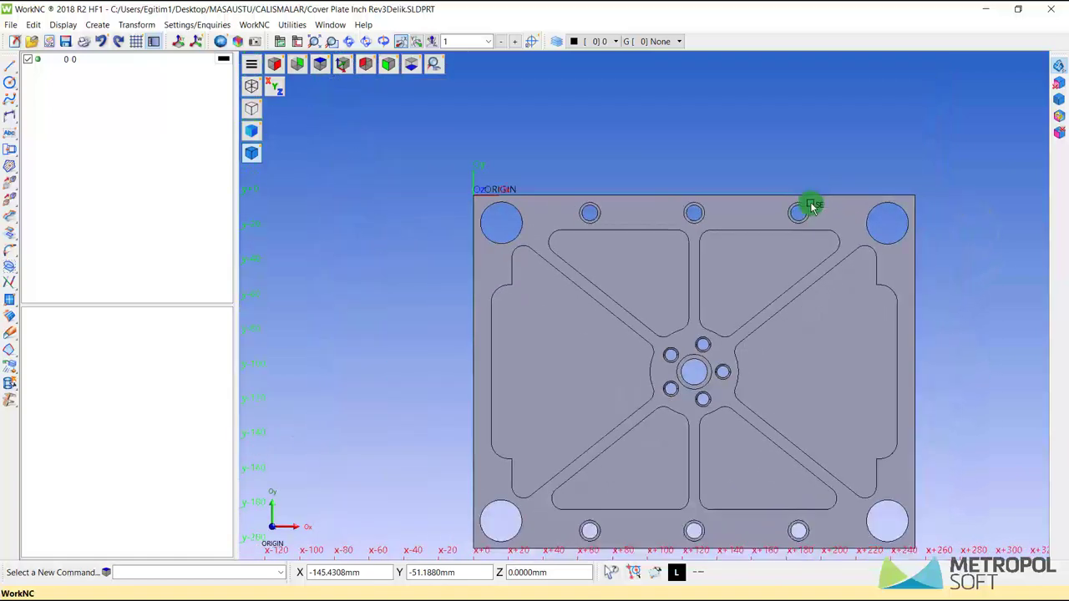
pyautogui.moveTo(811, 203); pyautogui.dragTo(793, 242, button='middle')
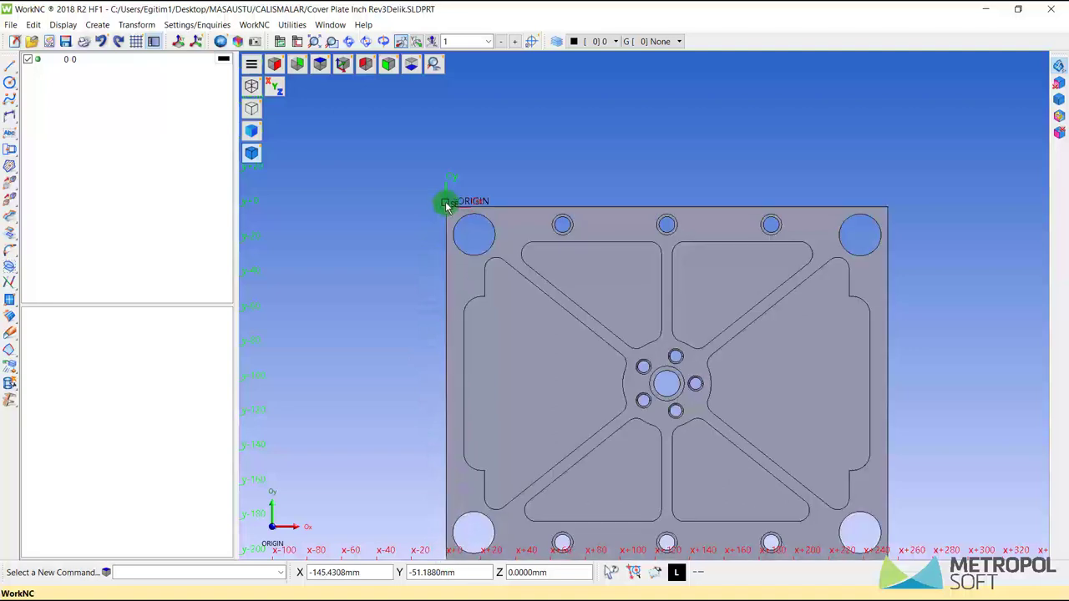
pyautogui.moveTo(658, 240); pyautogui.dragTo(657, 169, button='middle')
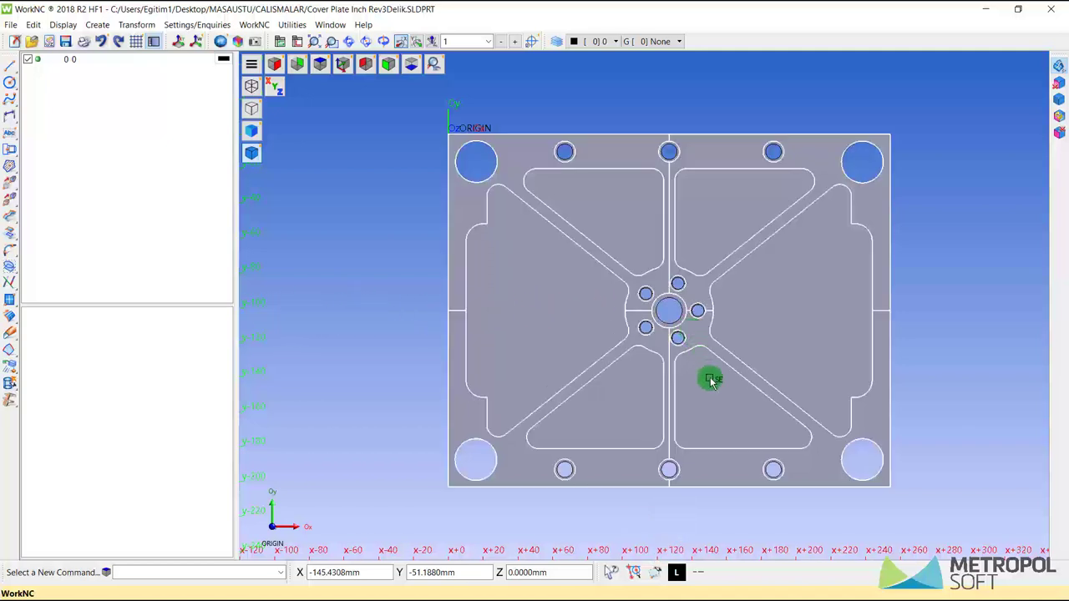
pyautogui.moveTo(748, 230); pyautogui.dragTo(753, 185, button='middle')
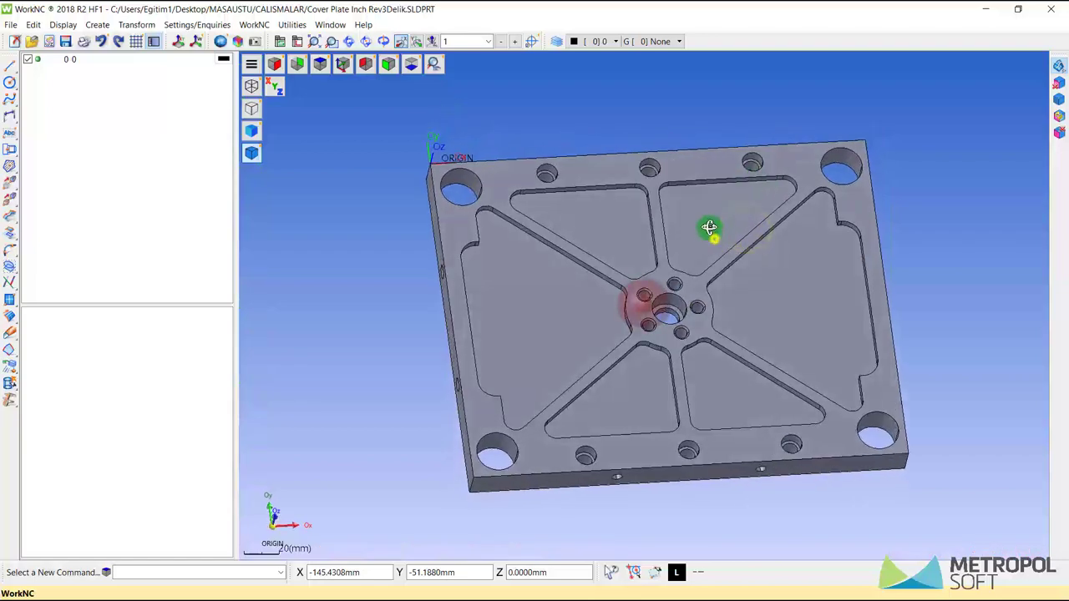
pyautogui.moveTo(710, 234); pyautogui.dragTo(693, 236, button='middle')
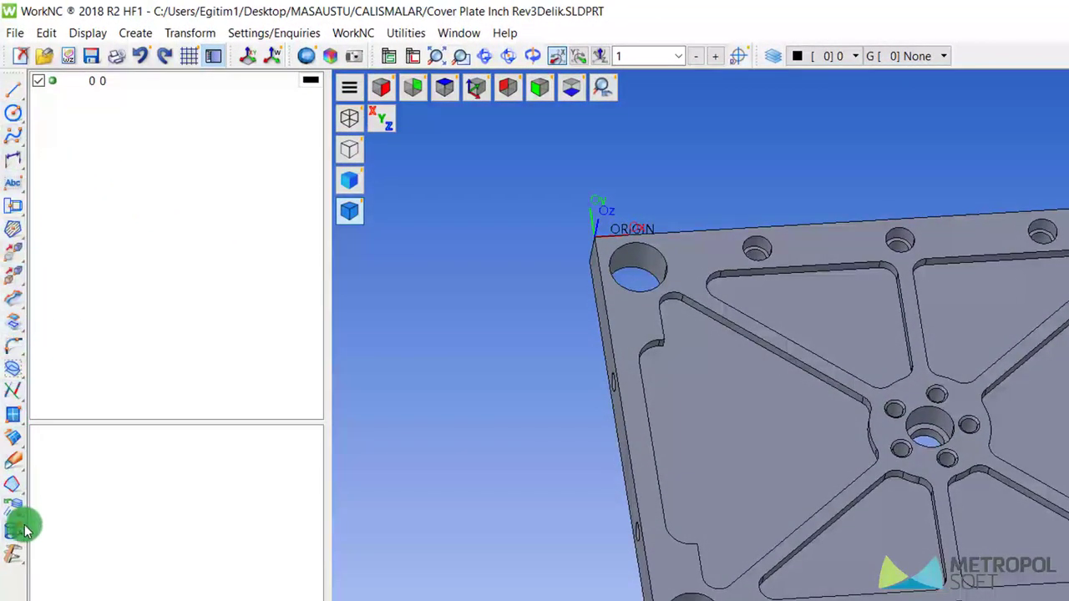
# Browse the Line and Surface creation flyouts, then turn the cursor guide lines back on.
pyautogui.click(13, 96)
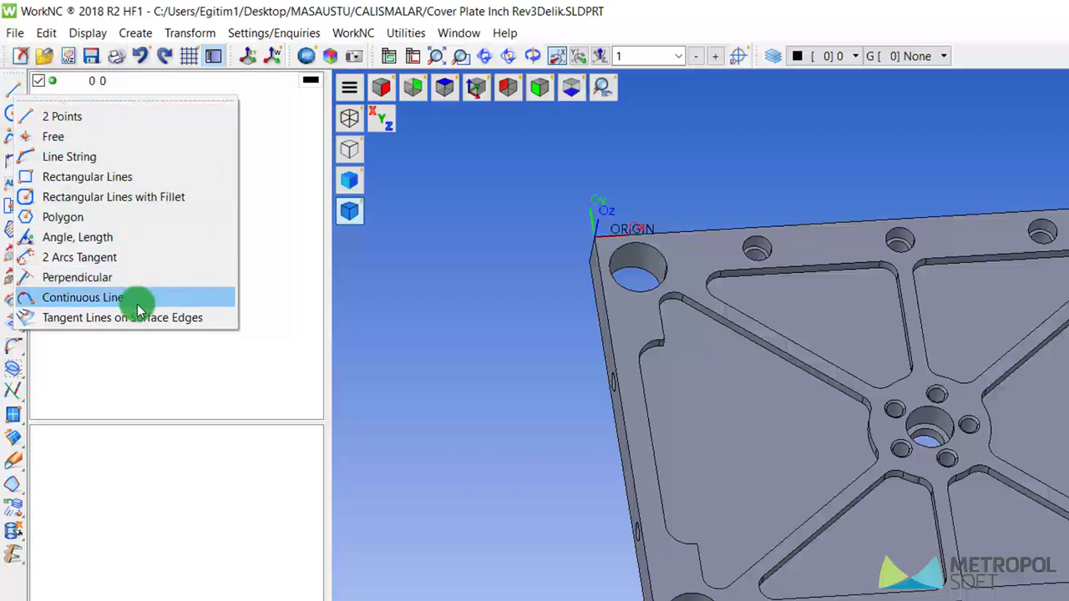
pyautogui.click(15, 449)
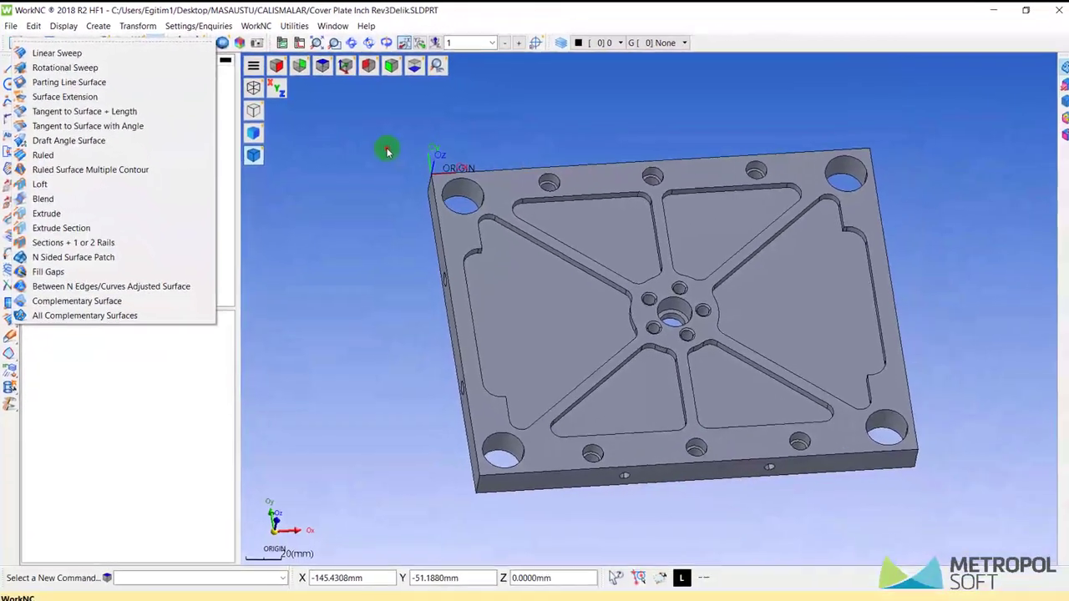
pyautogui.click(383, 146)
pyautogui.click(20, 28)
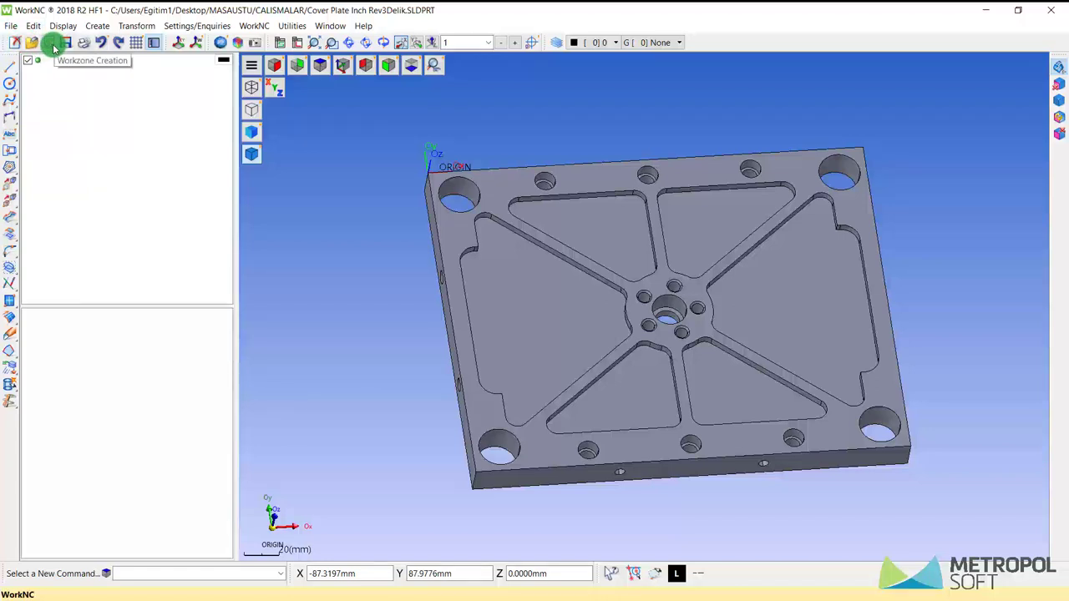
pyautogui.click(92, 46)
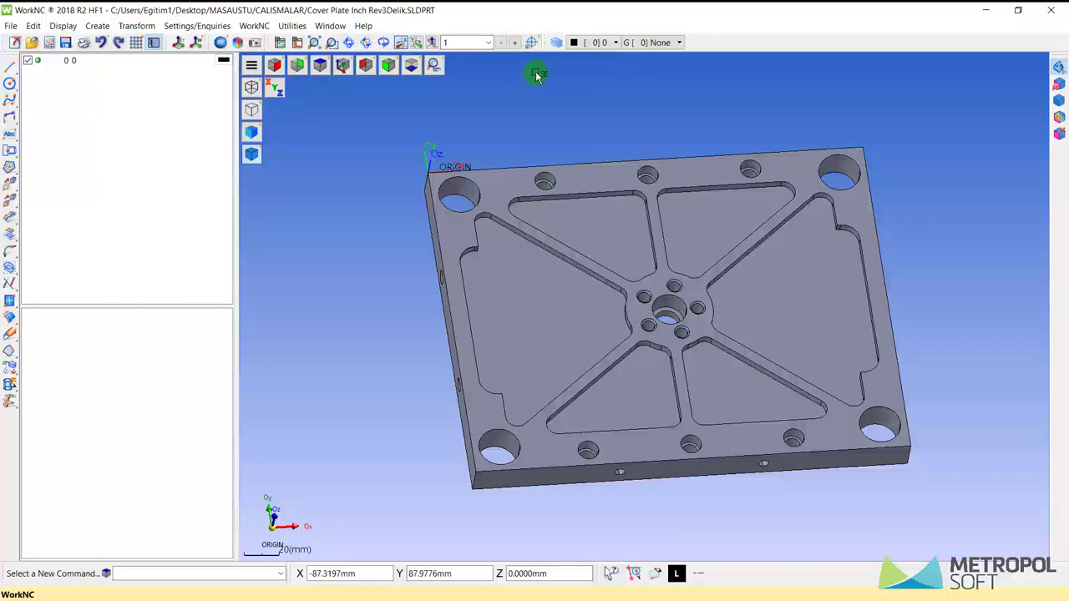
pyautogui.click(536, 46)
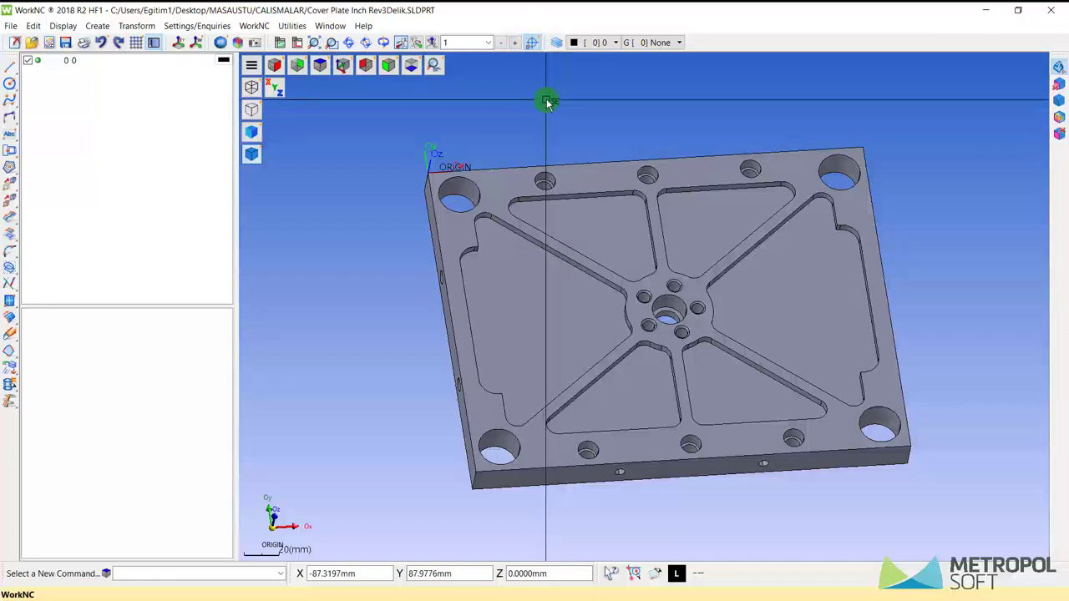
# Confirm the Cursor Guide's Tool Radius value, then view the plate from Top and tilt back to 3D.
pyautogui.click(533, 46)
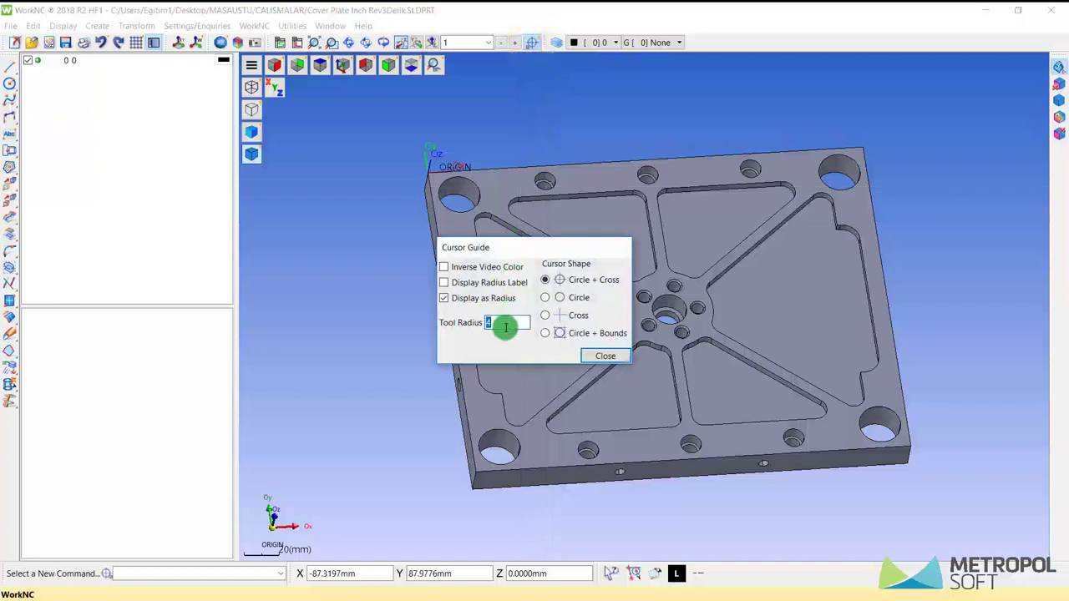
pyautogui.moveTo(501, 327); pyautogui.dragTo(479, 324)
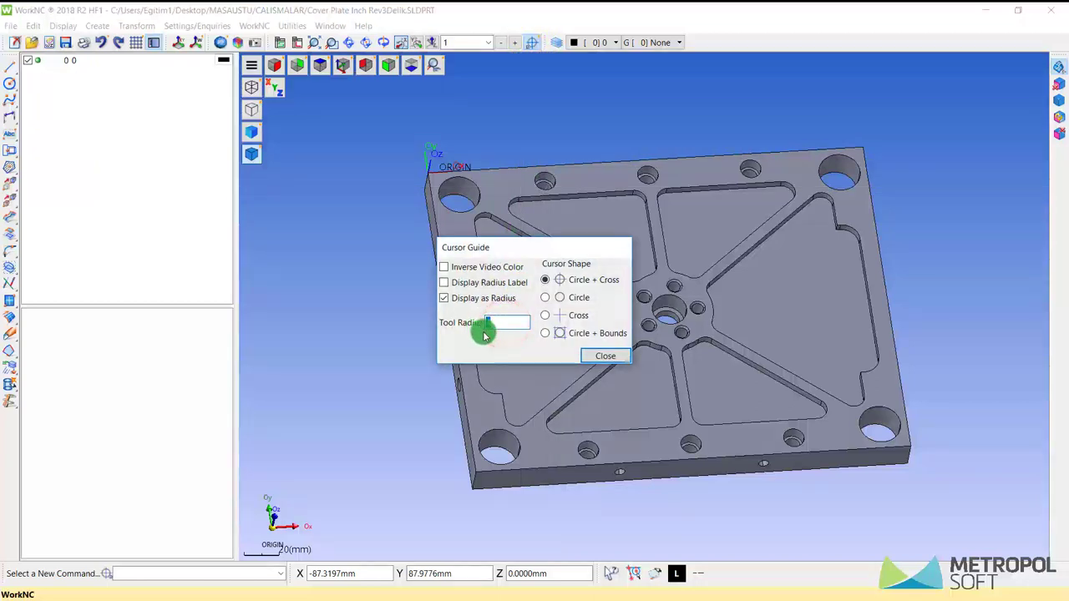
pyautogui.write('10')
pyautogui.press('Return')
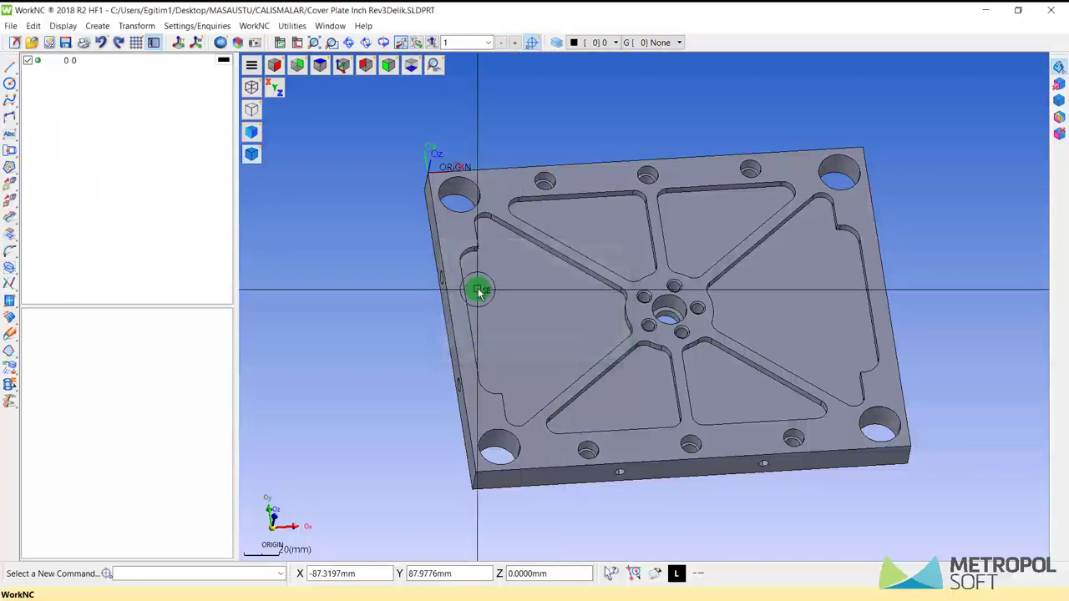
pyautogui.click(320, 65)
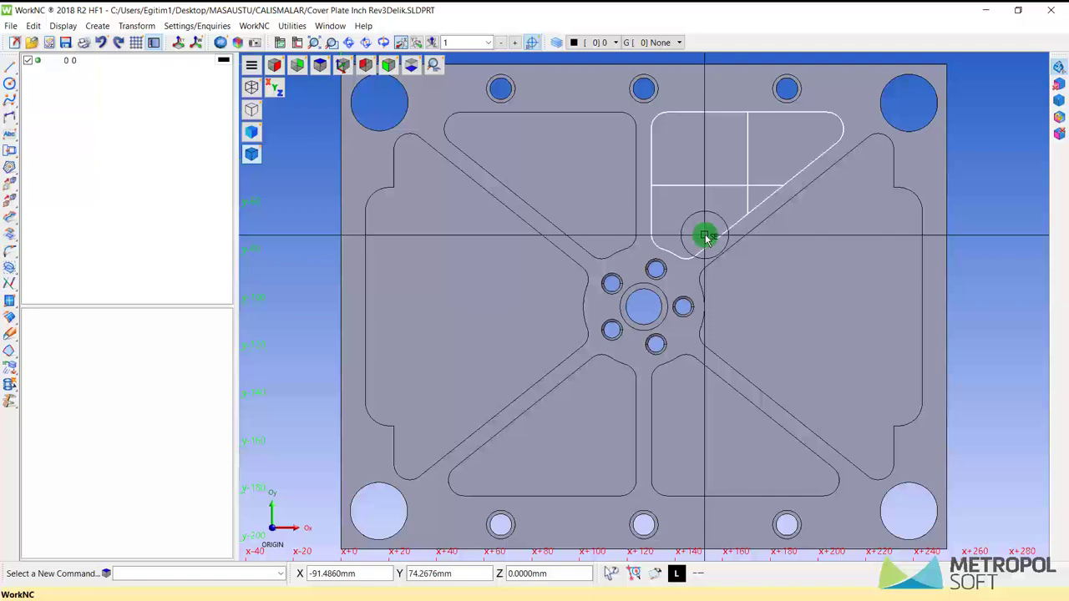
pyautogui.moveTo(759, 253); pyautogui.dragTo(766, 206, button='middle')
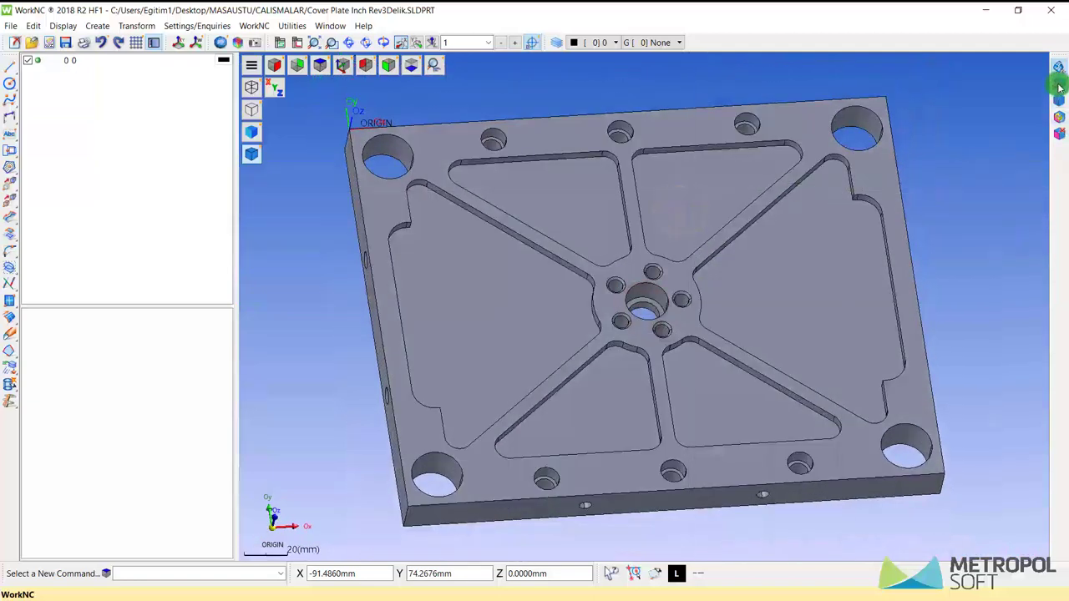
pyautogui.click(1059, 134)
pyautogui.moveTo(866, 172); pyautogui.dragTo(1033, 121)
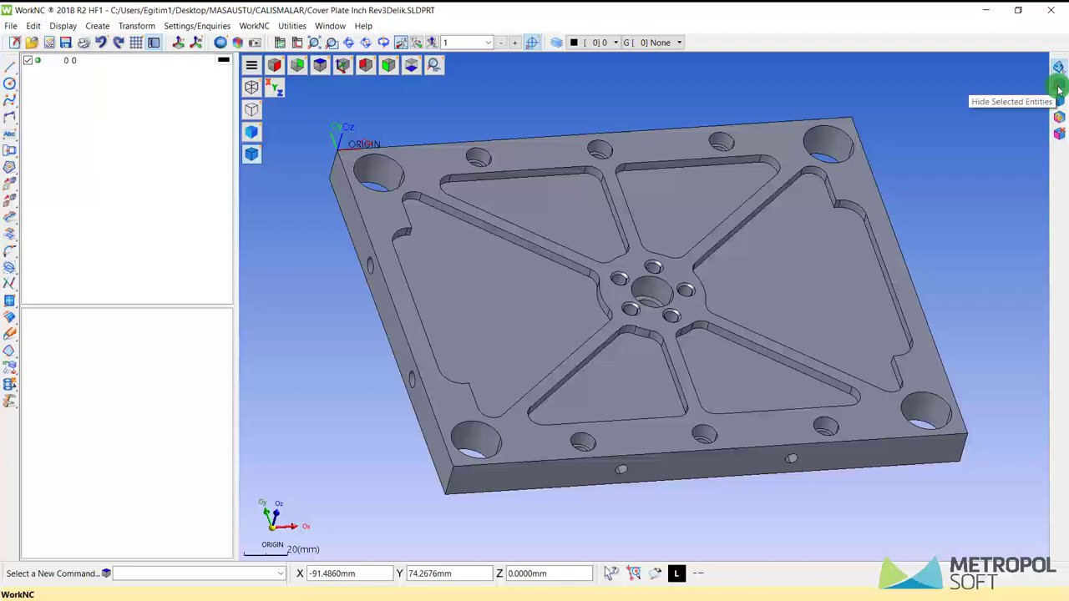
pyautogui.click(1059, 90)
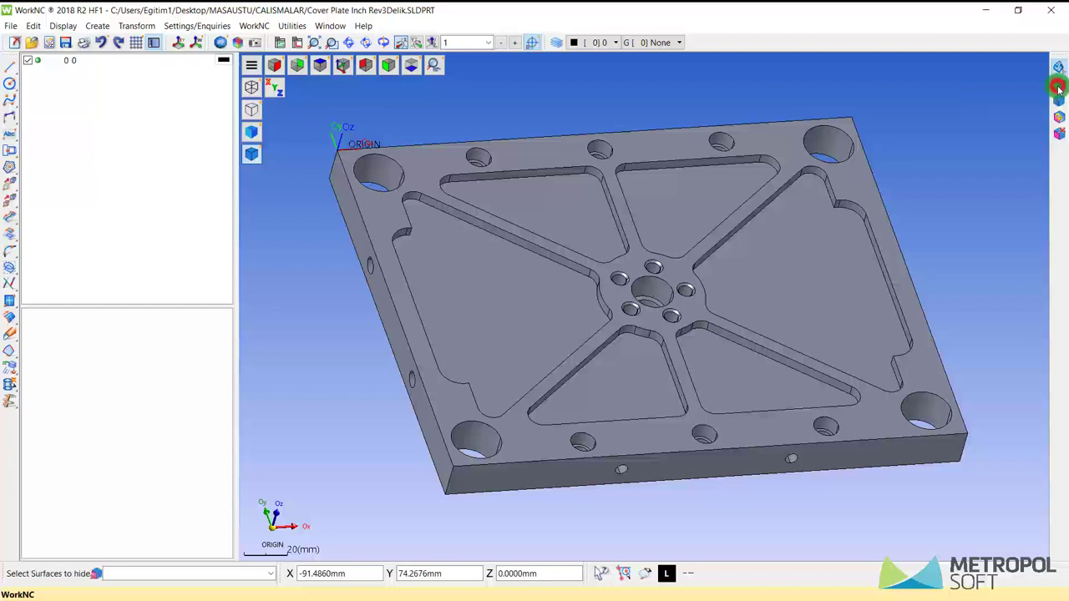
pyautogui.click(785, 147)
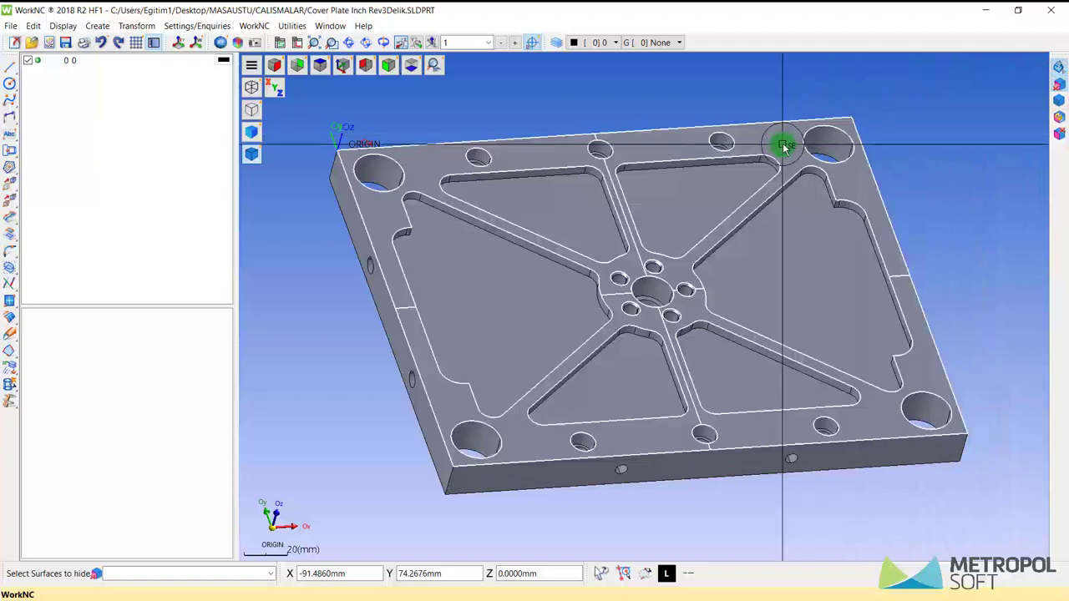
pyautogui.click(784, 147)
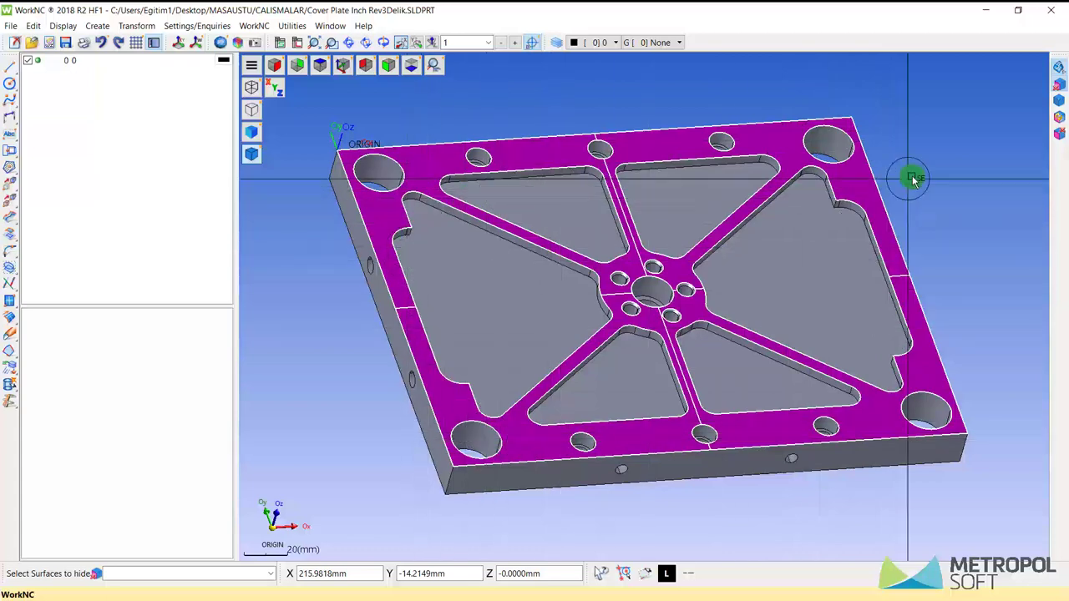
pyautogui.middleClick(932, 161)
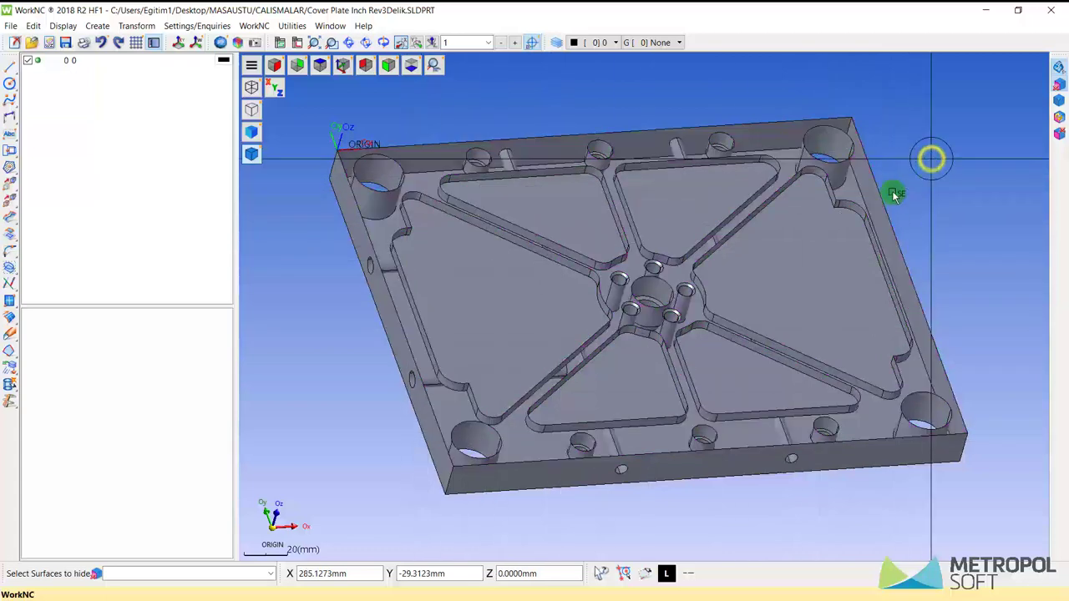
pyautogui.moveTo(675, 187)
pyautogui.mouseDown(button='middle')
pyautogui.moveTo(652, 163)
pyautogui.moveTo(650, 177)
pyautogui.mouseUp(button='middle')
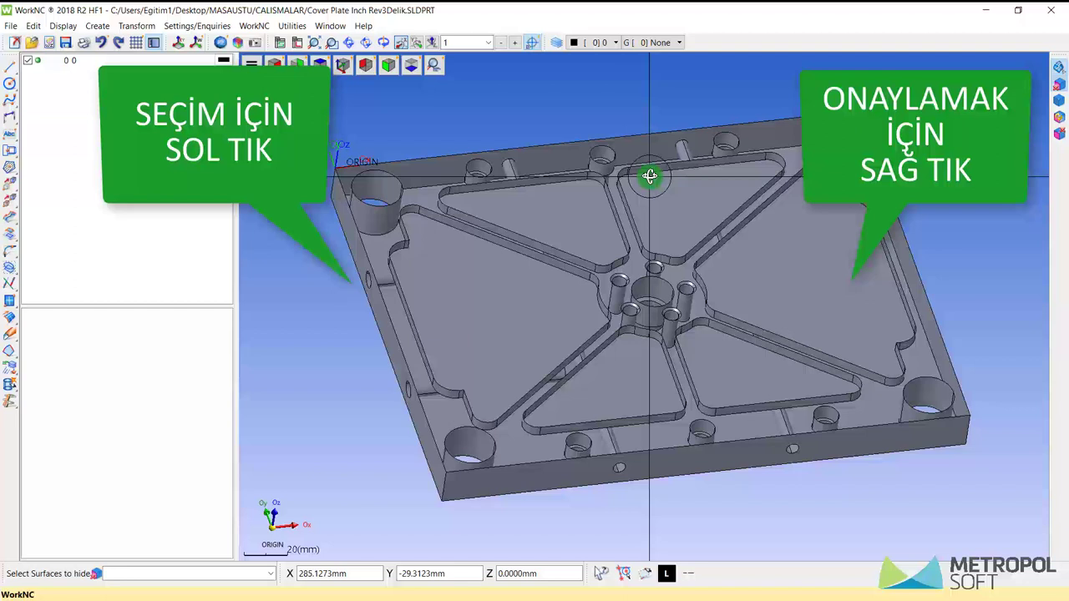
pyautogui.click(632, 282)
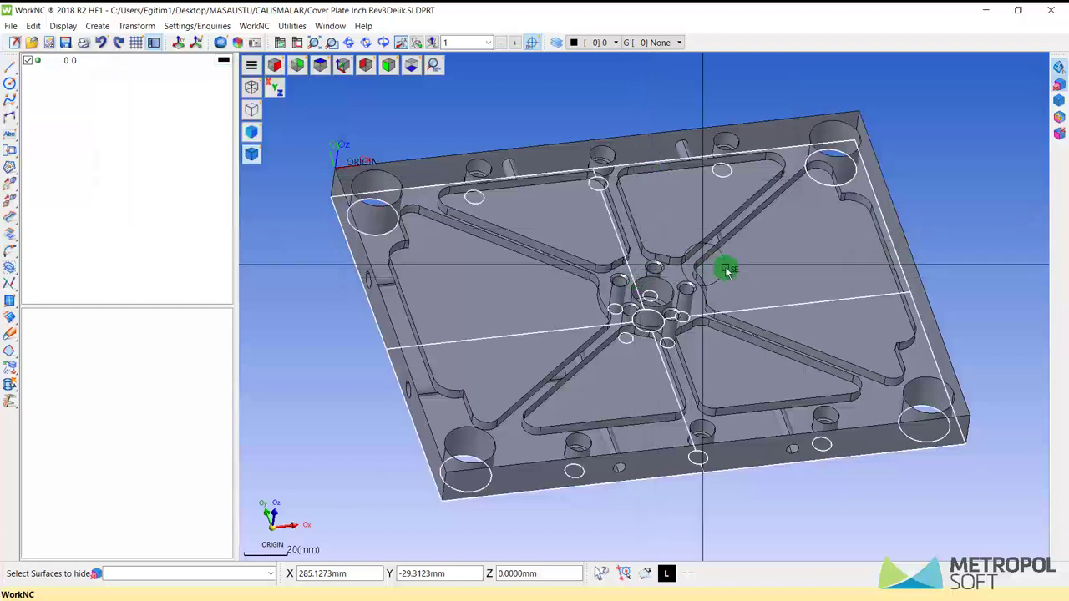
pyautogui.click(1056, 127)
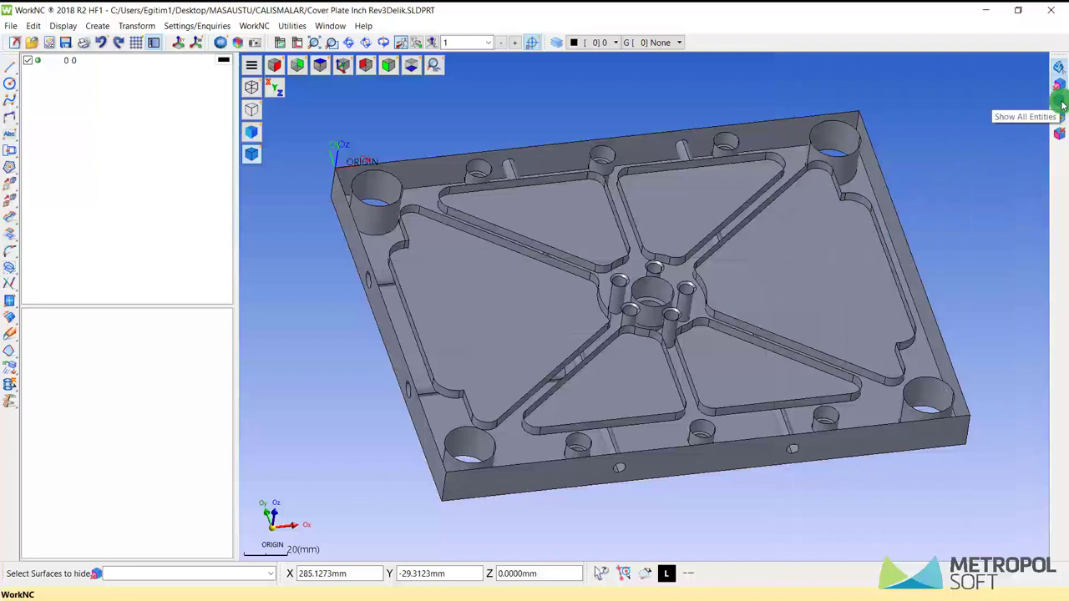
pyautogui.click(1060, 103)
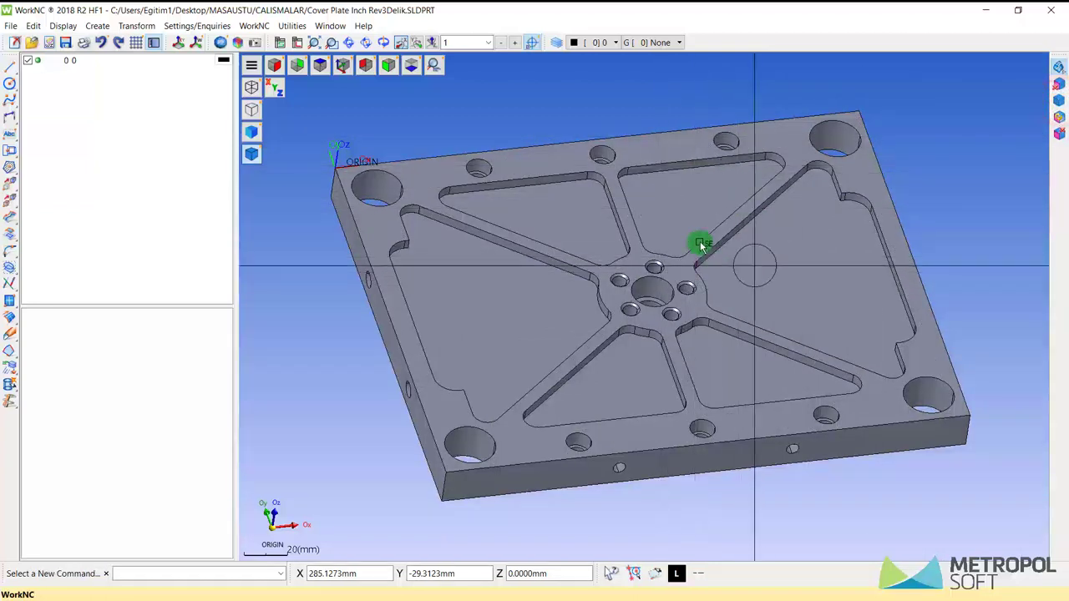
pyautogui.moveTo(735, 181); pyautogui.dragTo(727, 176, button='middle')
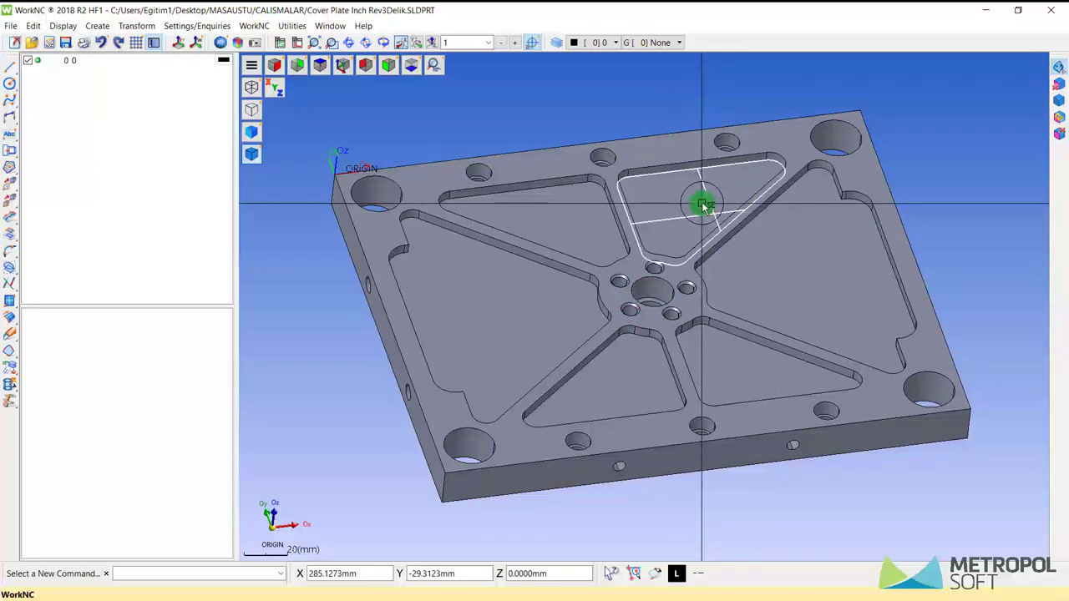
pyautogui.moveTo(704, 205); pyautogui.dragTo(675, 174, button='middle')
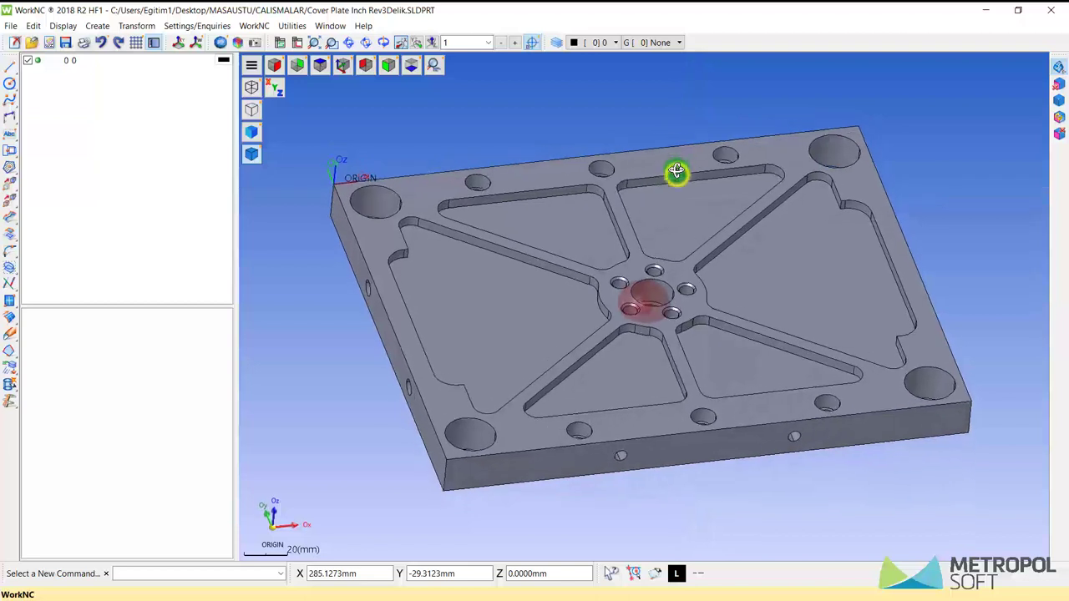
pyautogui.click(9, 368)
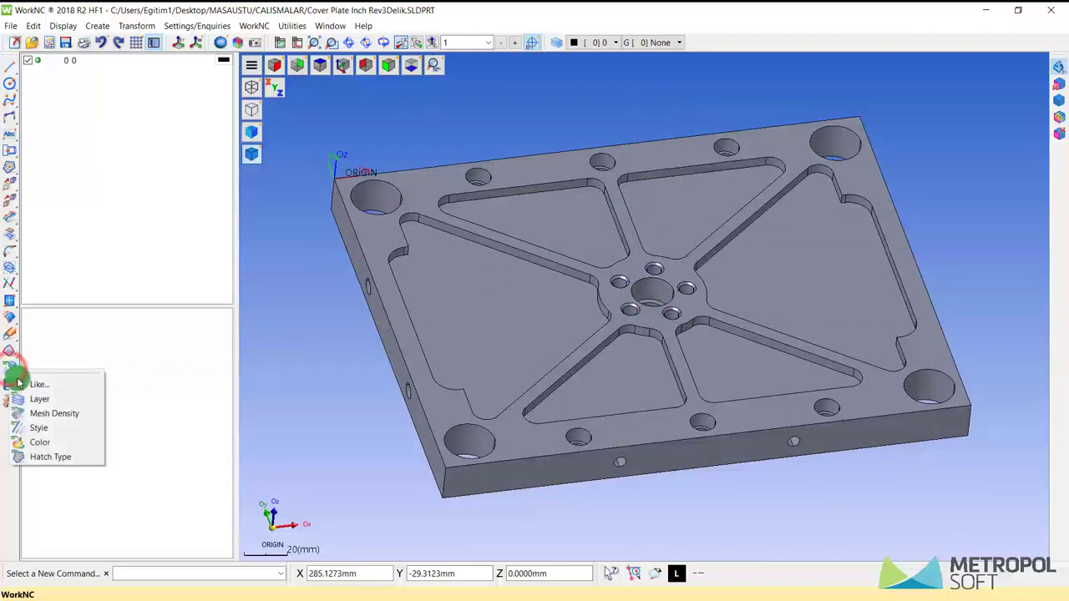
pyautogui.click(48, 441)
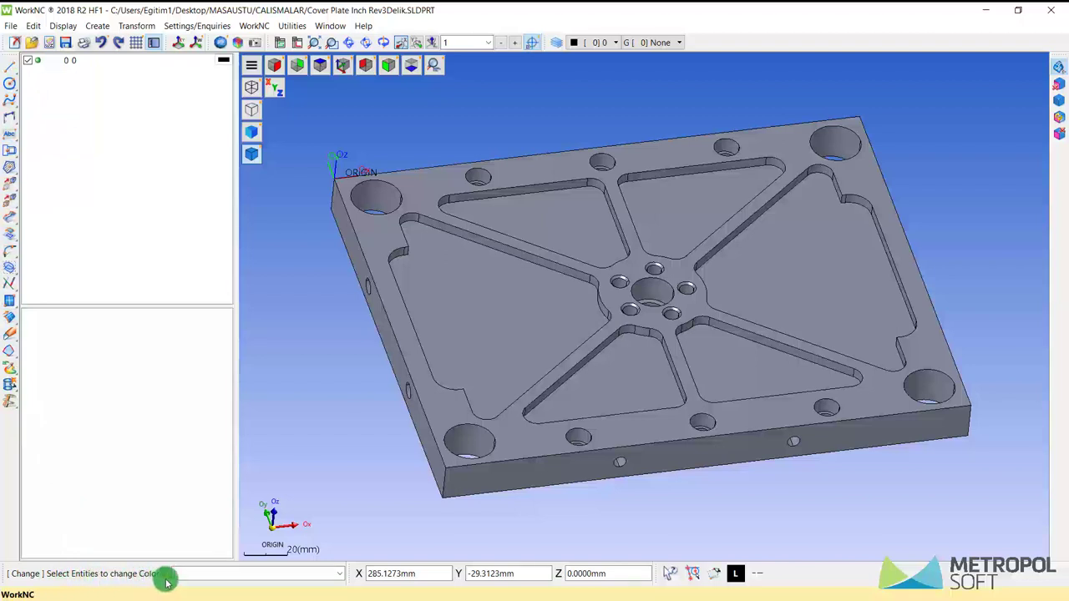
pyautogui.click(511, 328)
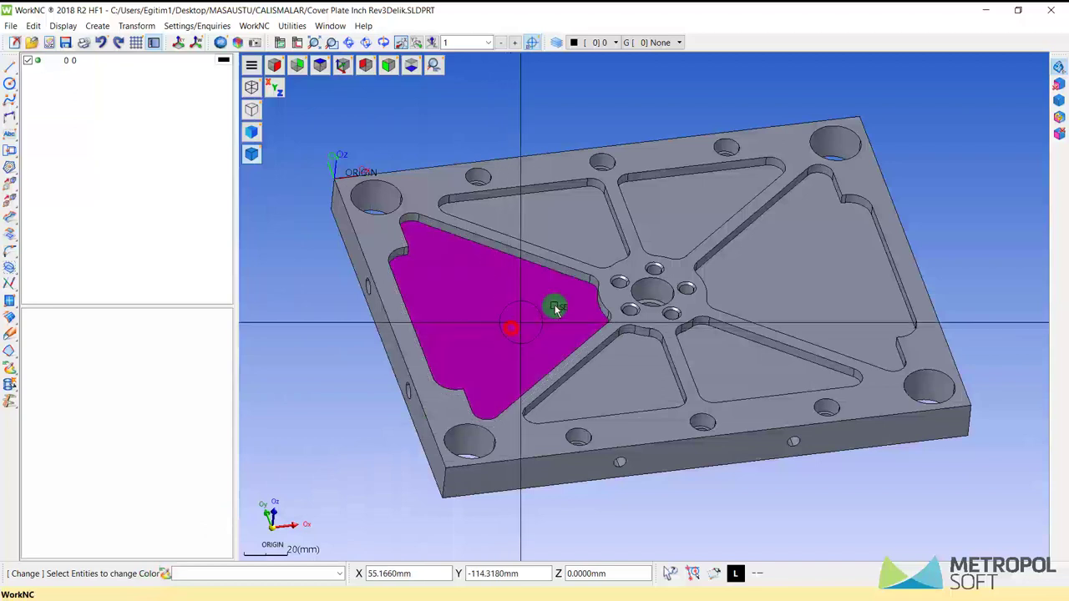
pyautogui.click(577, 239)
pyautogui.click(680, 218)
pyautogui.click(773, 274)
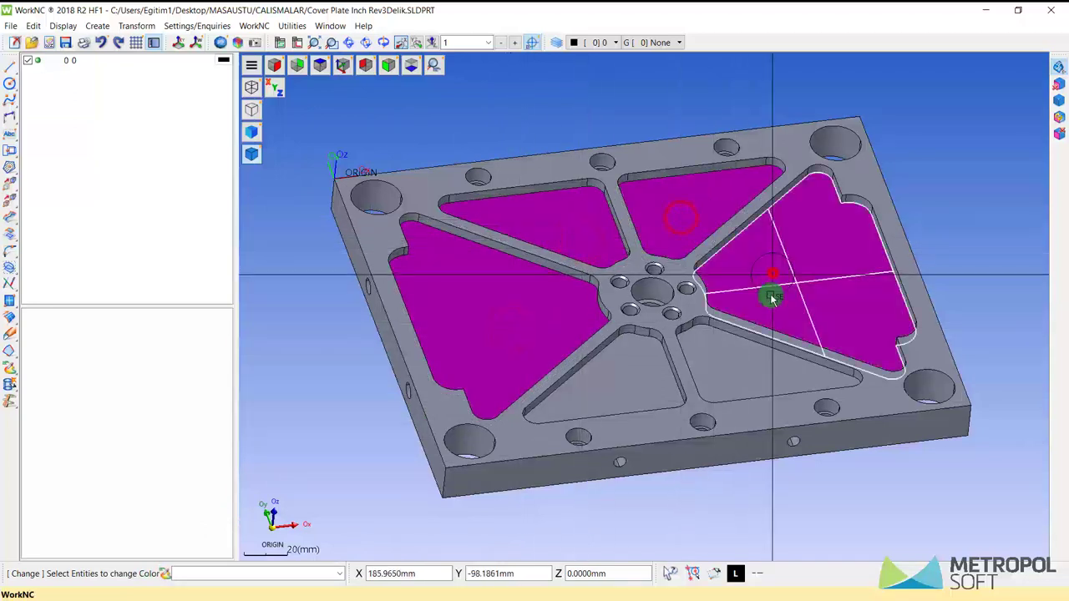
pyautogui.click(734, 362)
pyautogui.click(654, 363)
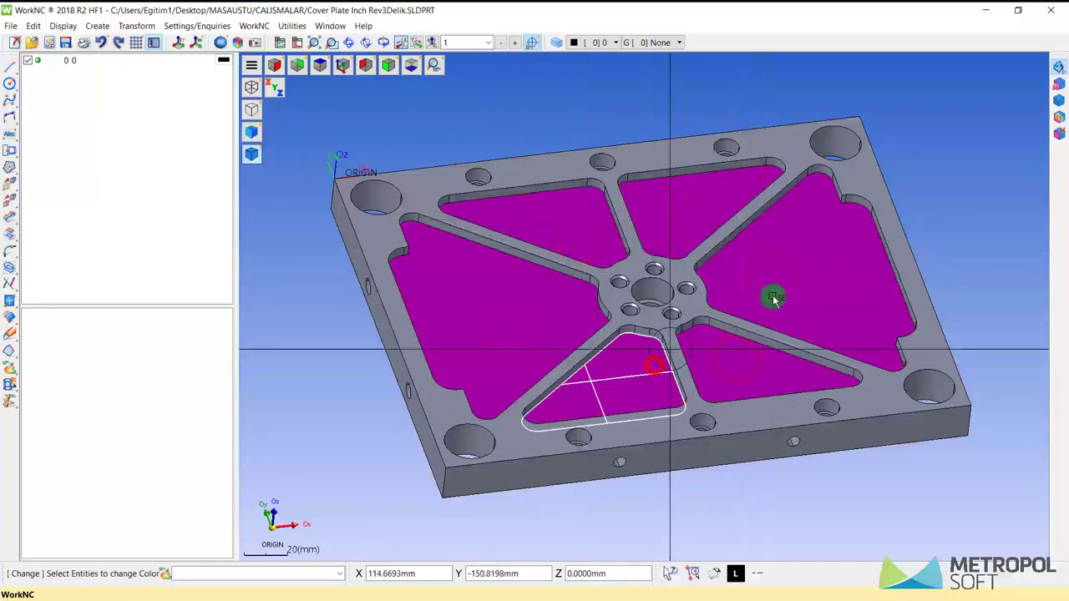
pyautogui.middleClick(986, 246)
pyautogui.click(468, 347)
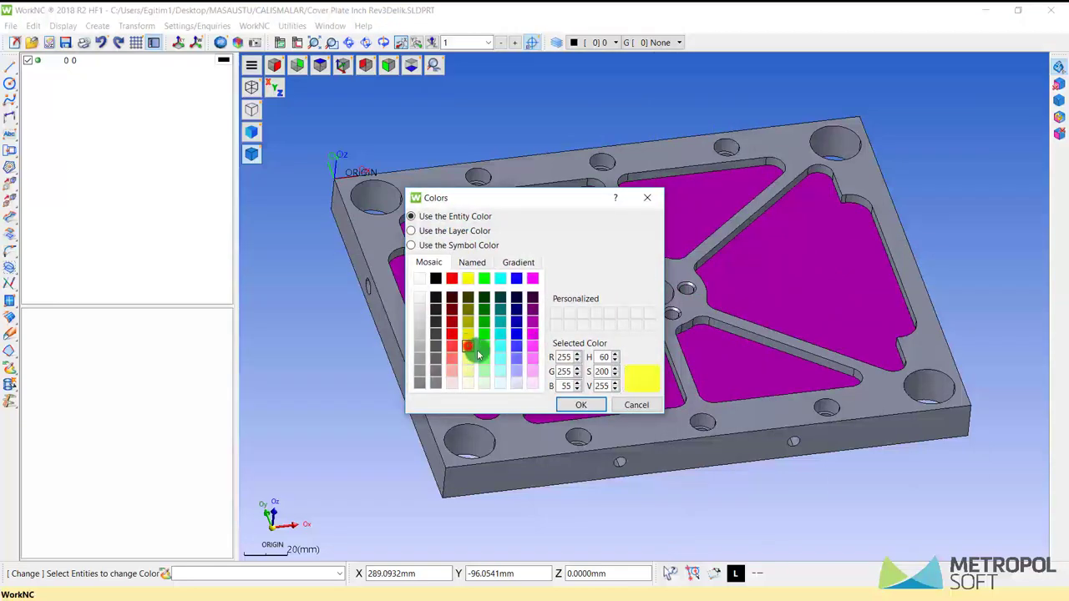
pyautogui.click(580, 404)
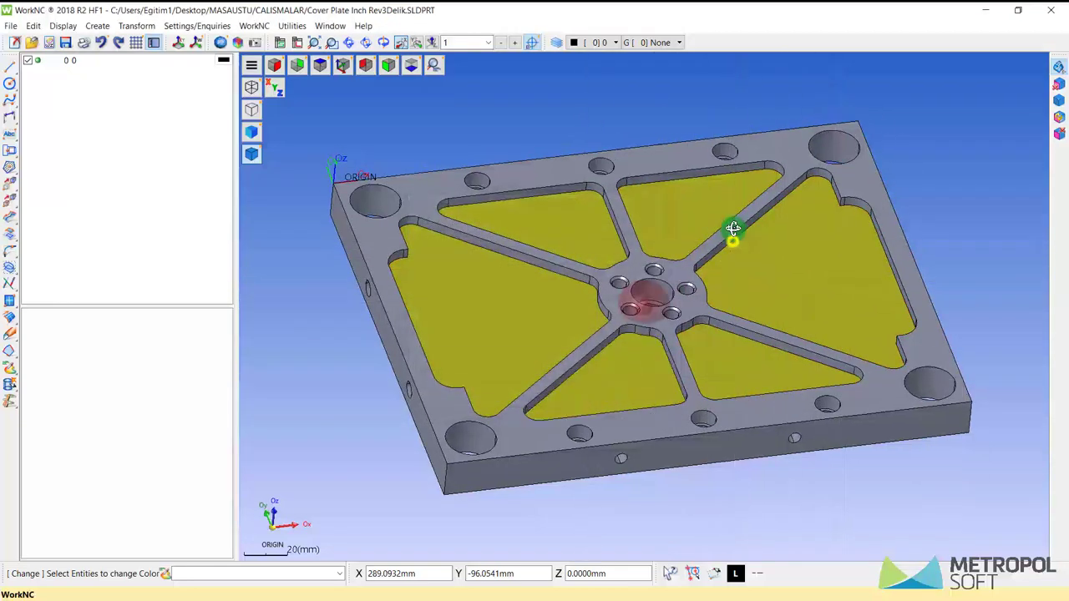
pyautogui.moveTo(732, 228); pyautogui.dragTo(737, 247, button='middle')
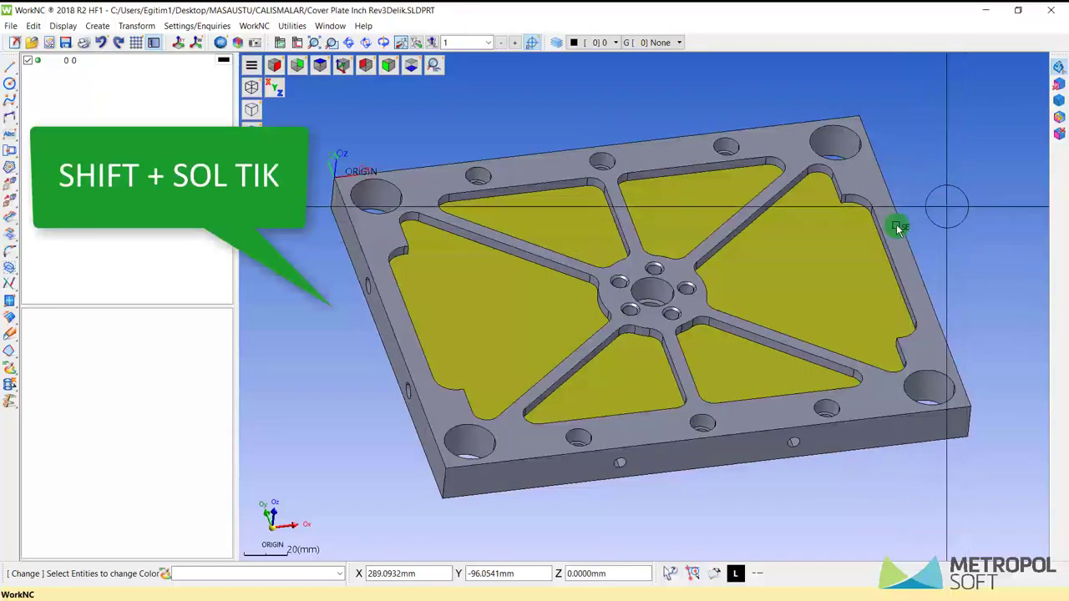
pyautogui.keyDown('shift'); pyautogui.click(781, 271); pyautogui.keyUp('shift')
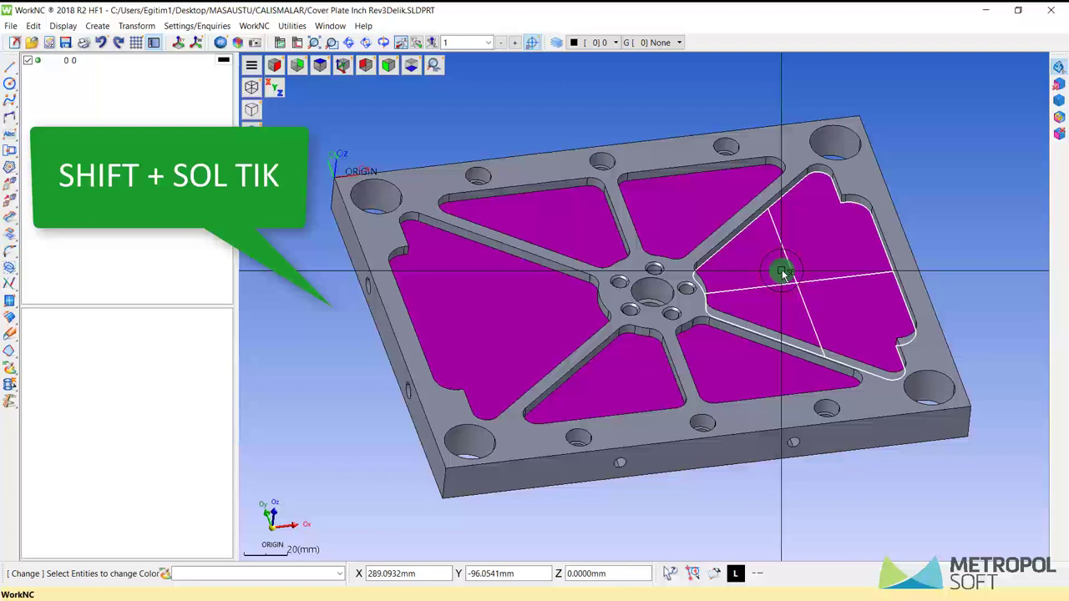
pyautogui.keyDown('shift'); pyautogui.click(781, 272); pyautogui.keyUp('shift')
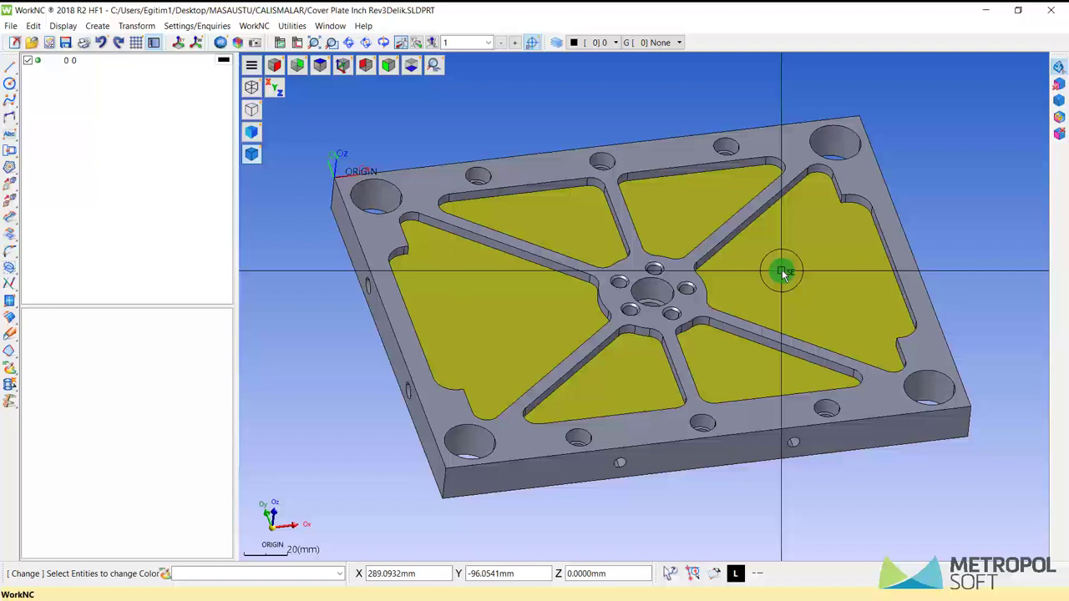
pyautogui.rightClick(783, 272)
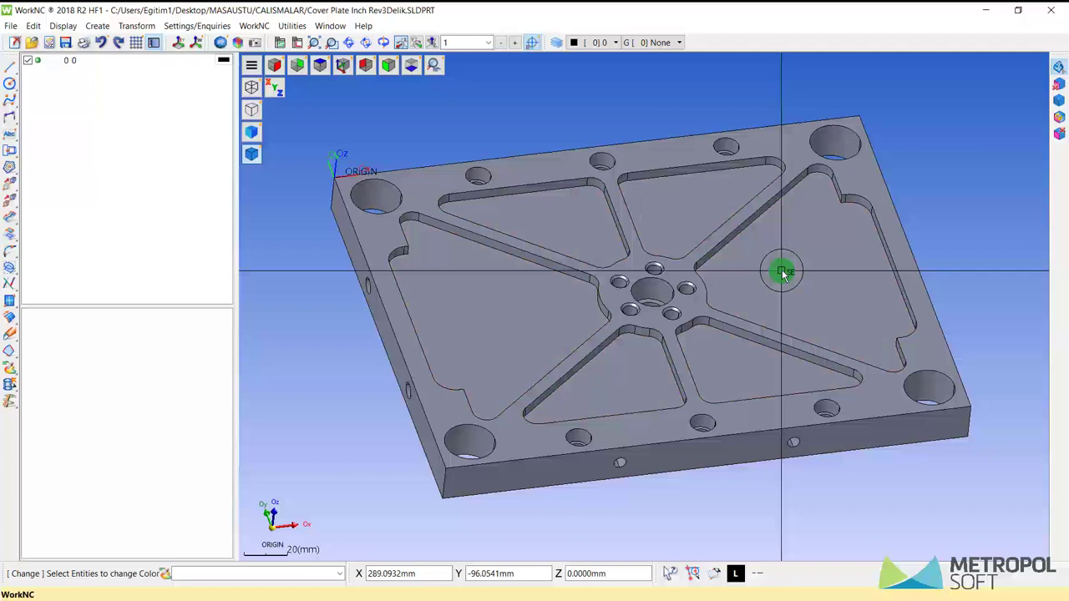
pyautogui.moveTo(701, 231); pyautogui.dragTo(709, 220, button='middle')
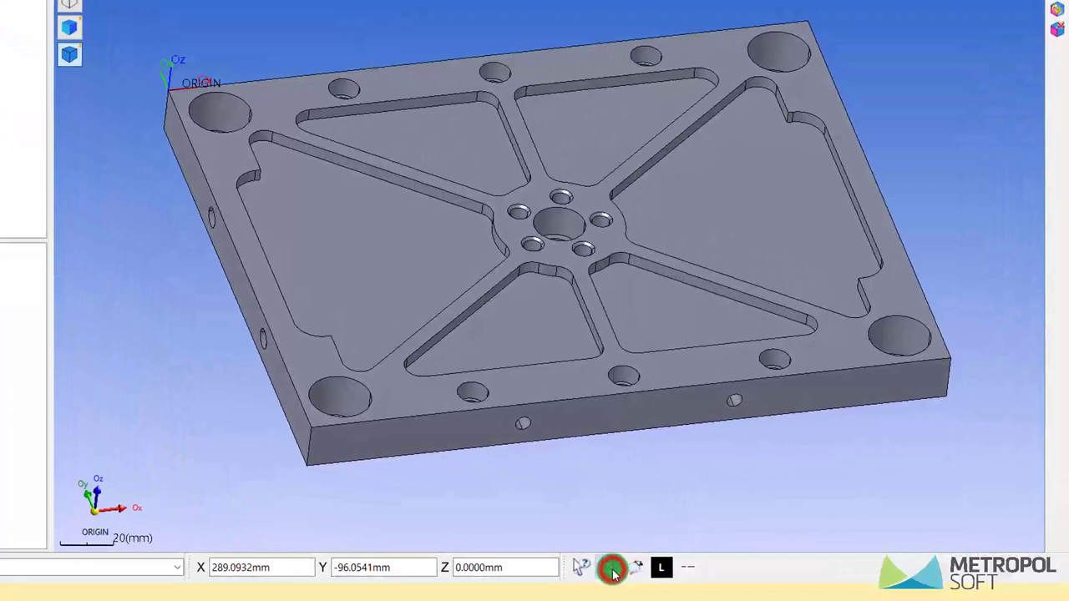
# Turn on Multiple OSnap with end, nearest, quadrant, center and intersection snaps, then close the panel.
pyautogui.click(612, 569)
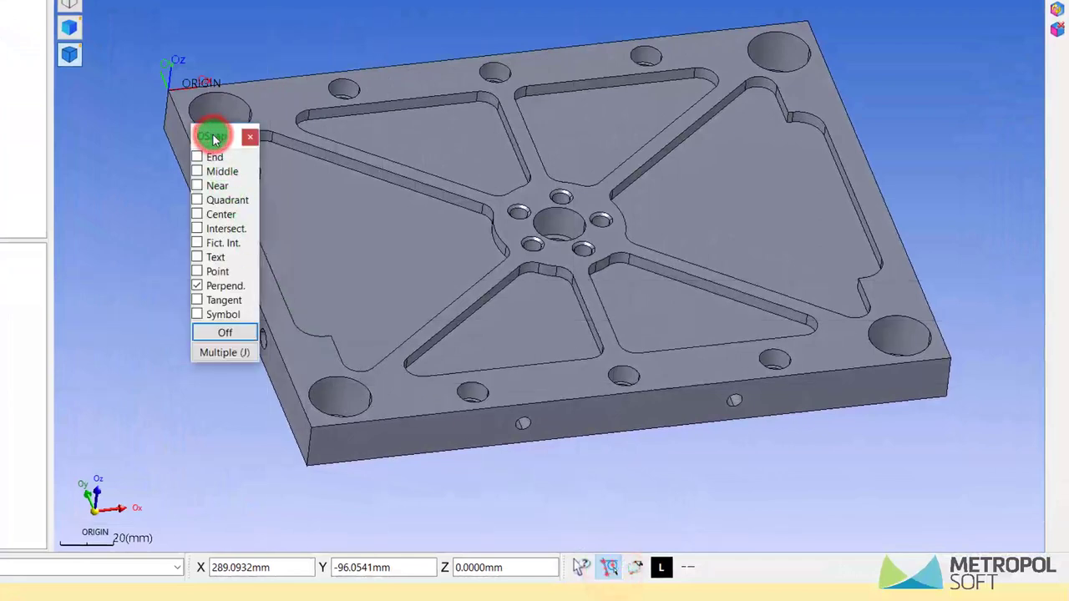
pyautogui.click(229, 354)
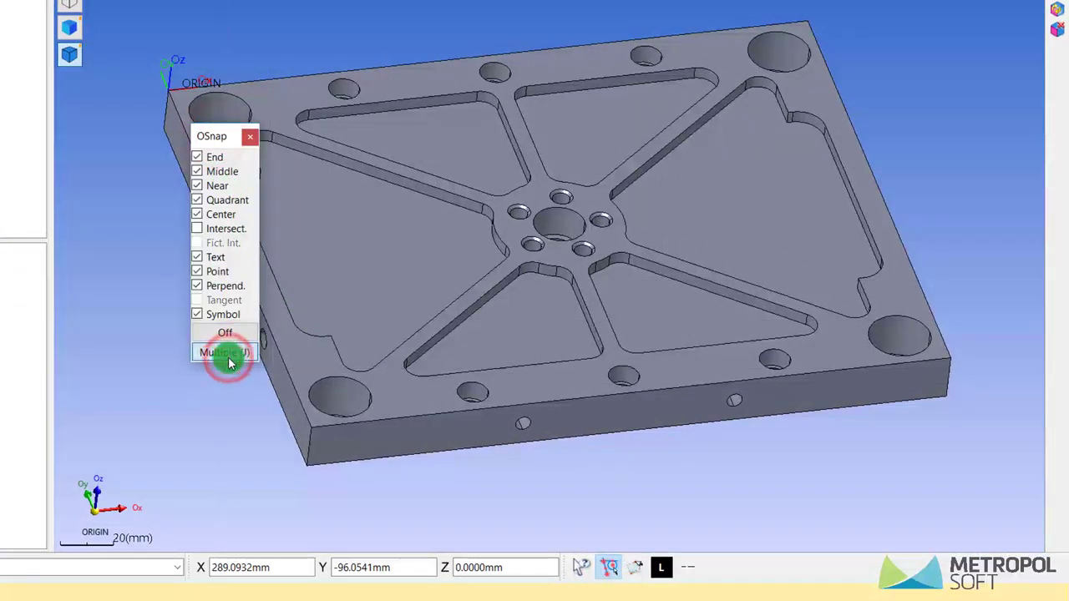
pyautogui.click(225, 332)
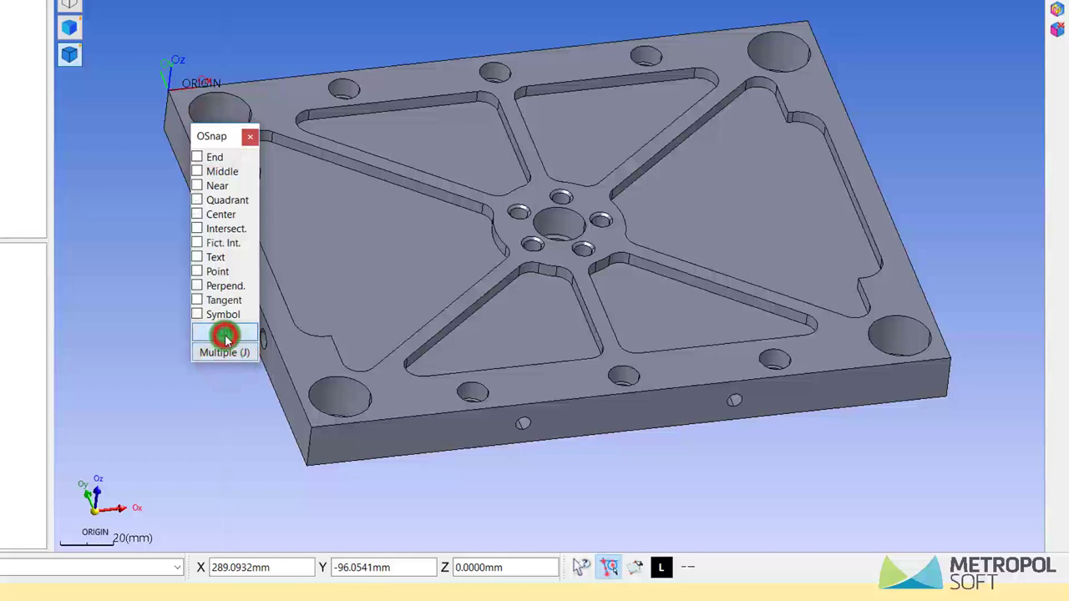
pyautogui.click(197, 158)
pyautogui.click(198, 185)
pyautogui.click(198, 200)
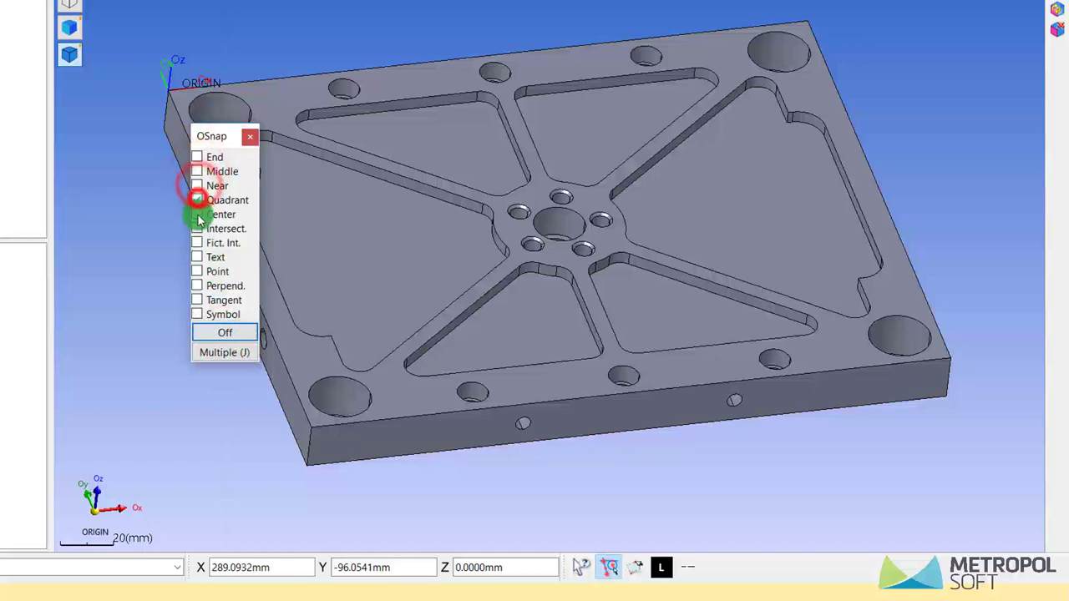
pyautogui.click(198, 214)
pyautogui.click(199, 228)
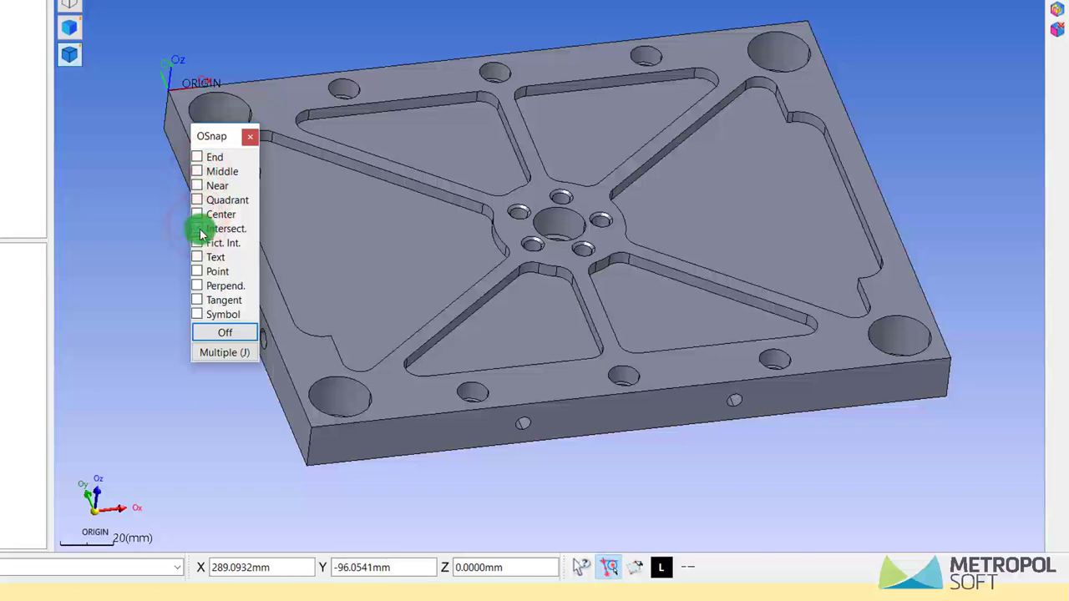
pyautogui.click(197, 286)
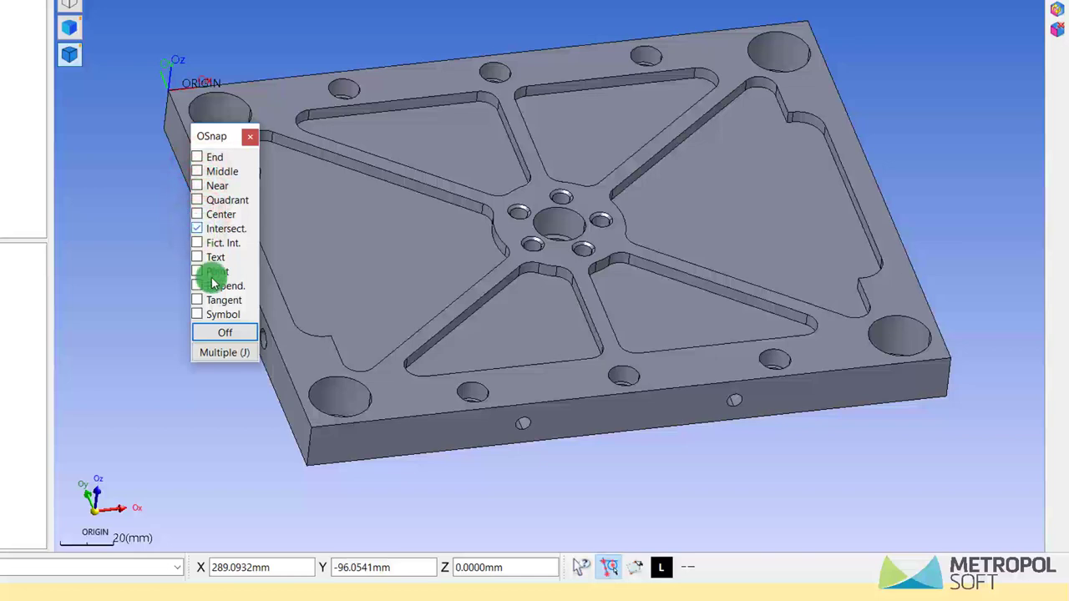
pyautogui.click(224, 352)
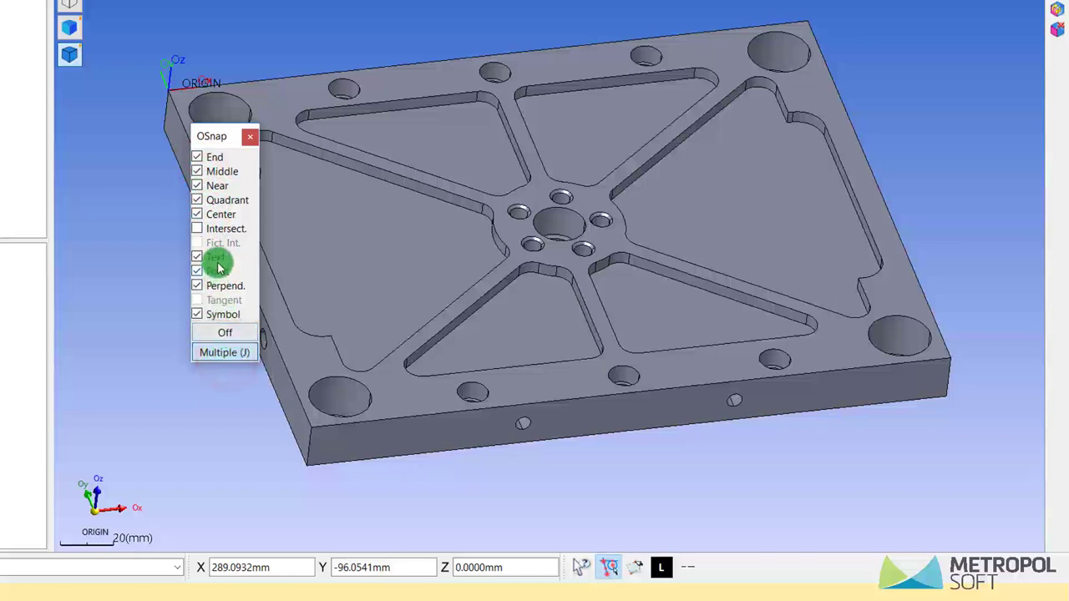
pyautogui.click(249, 138)
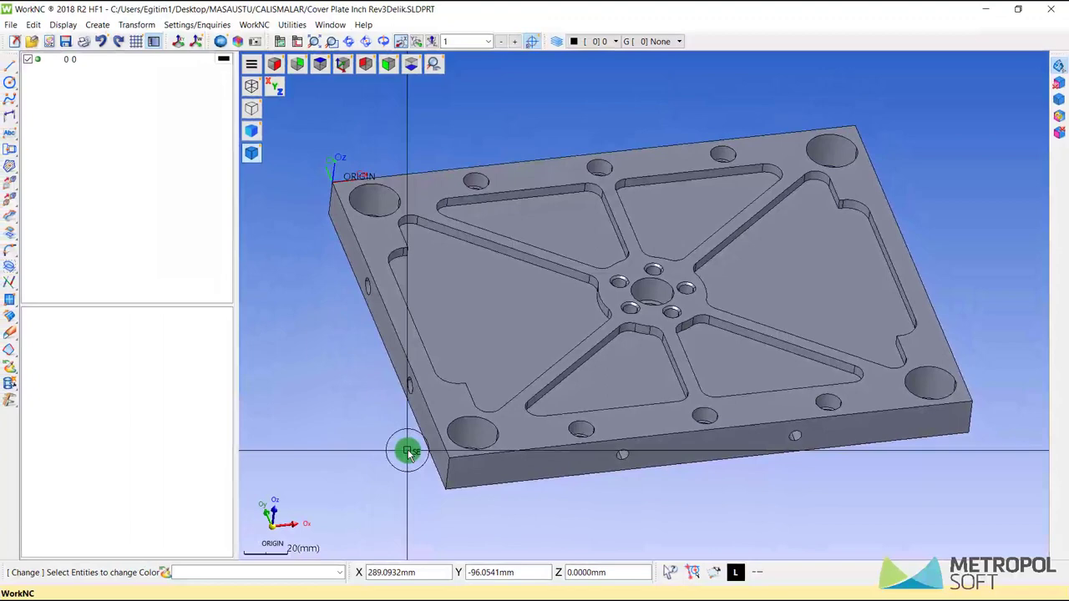
# Open the CAM Measurement Tool from CAM Information and switch it to Line mode.
pyautogui.click(438, 415)
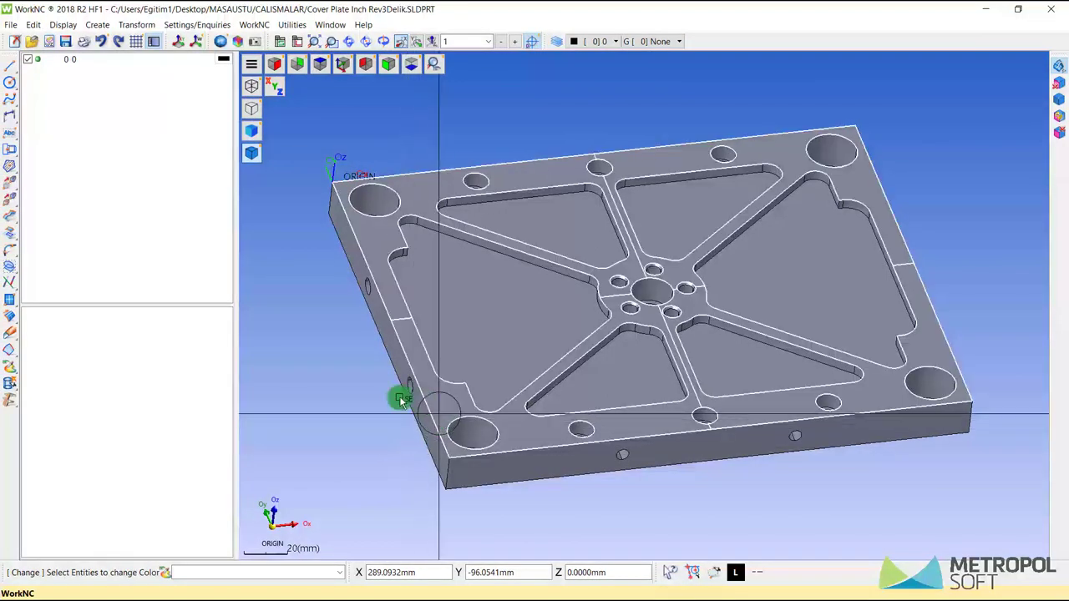
pyautogui.click(13, 401)
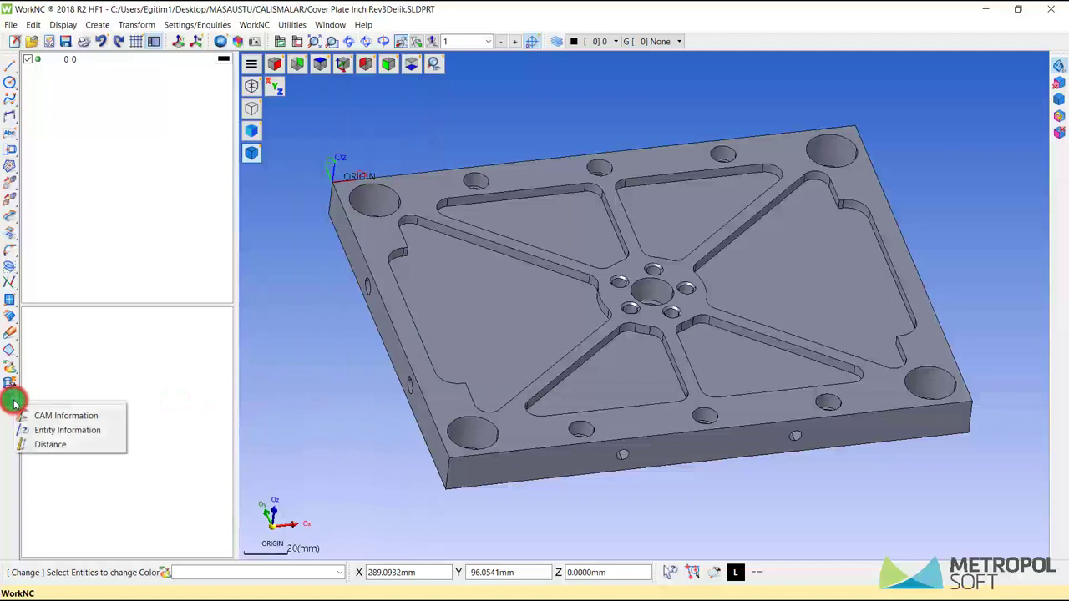
pyautogui.click(79, 416)
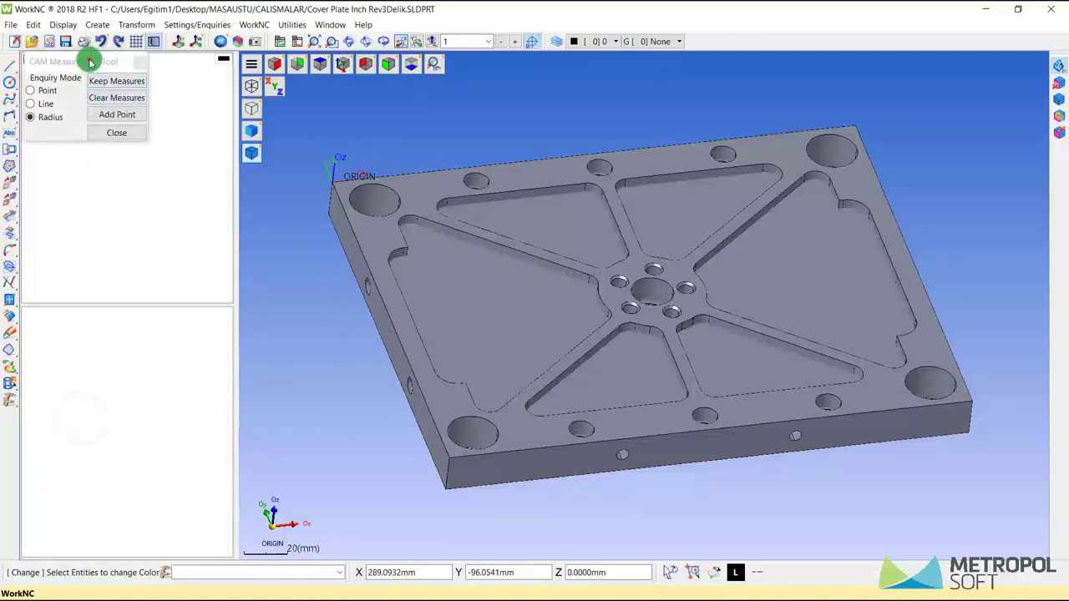
pyautogui.moveTo(90, 60); pyautogui.dragTo(129, 137)
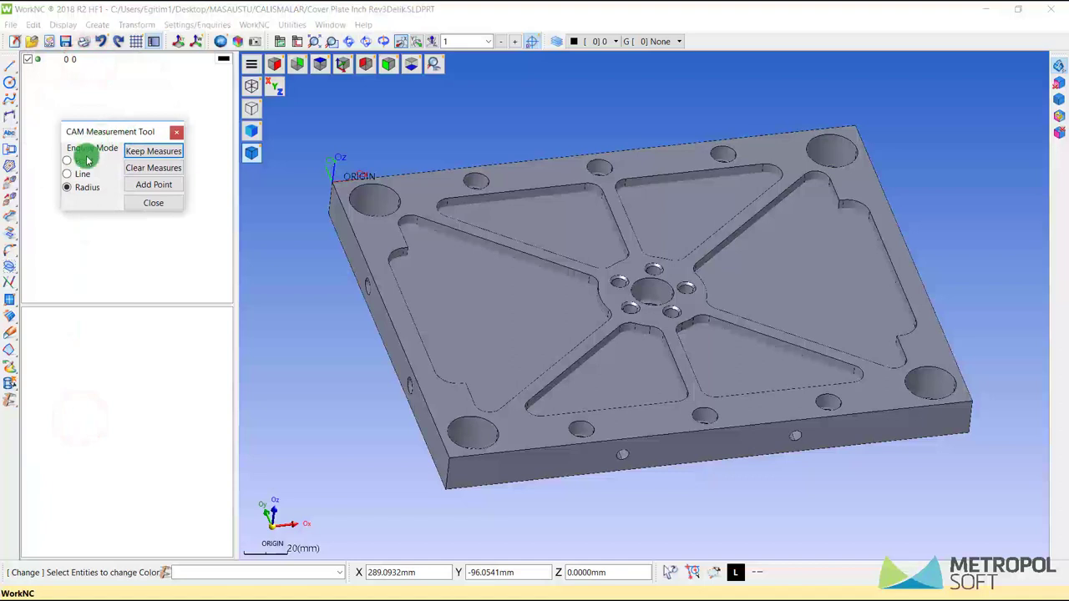
pyautogui.click(81, 177)
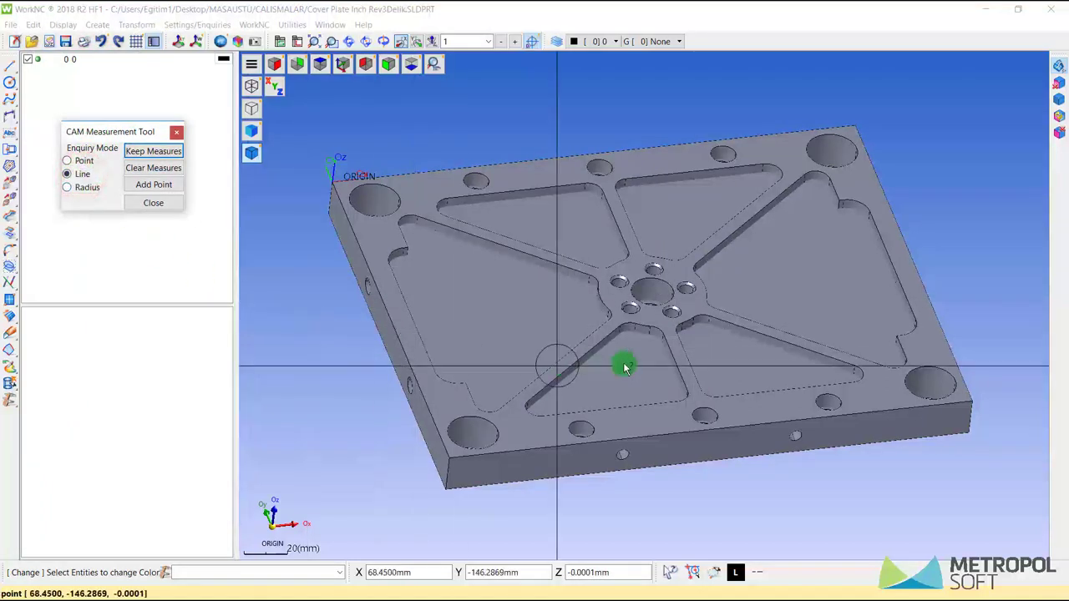
pyautogui.moveTo(624, 365); pyautogui.dragTo(608, 426, button='middle')
pyautogui.click(608, 426)
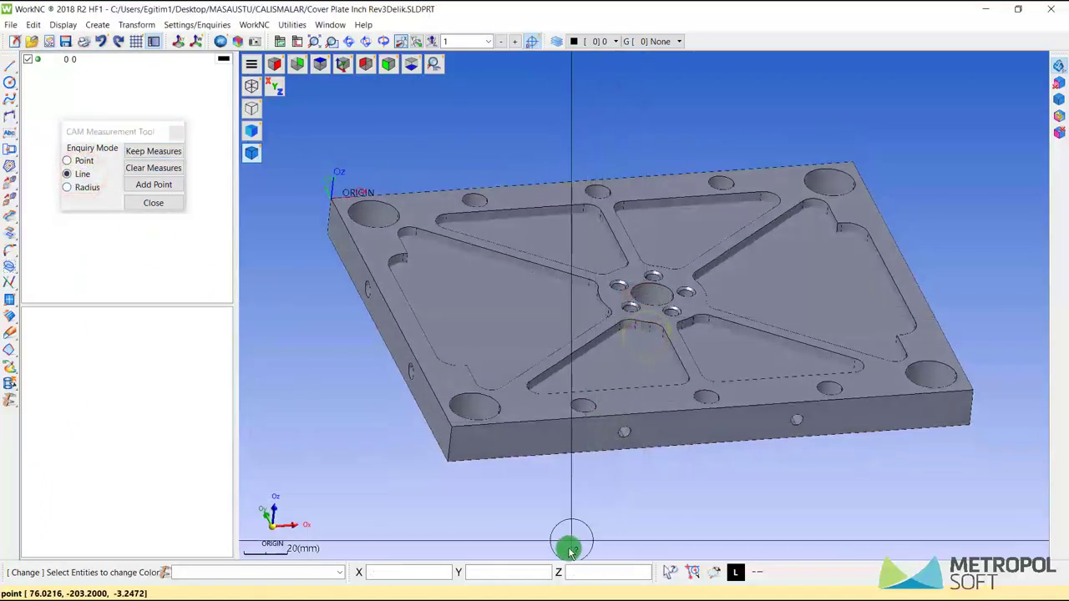
# Set the OSnap mode to Multiple for picking measurement points.
pyautogui.click(694, 574)
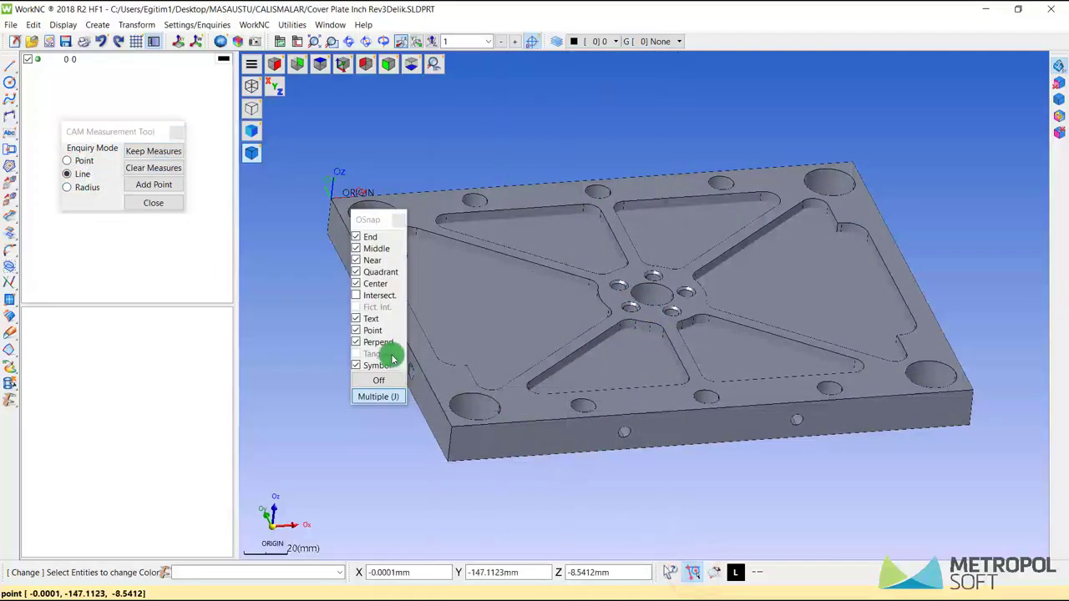
pyautogui.click(391, 398)
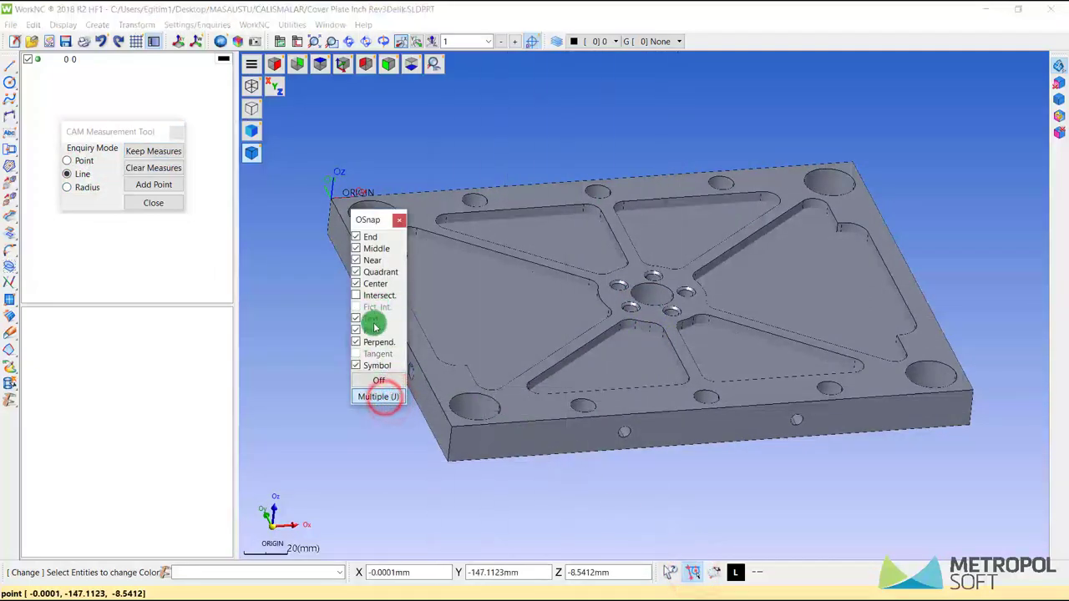
pyautogui.click(399, 220)
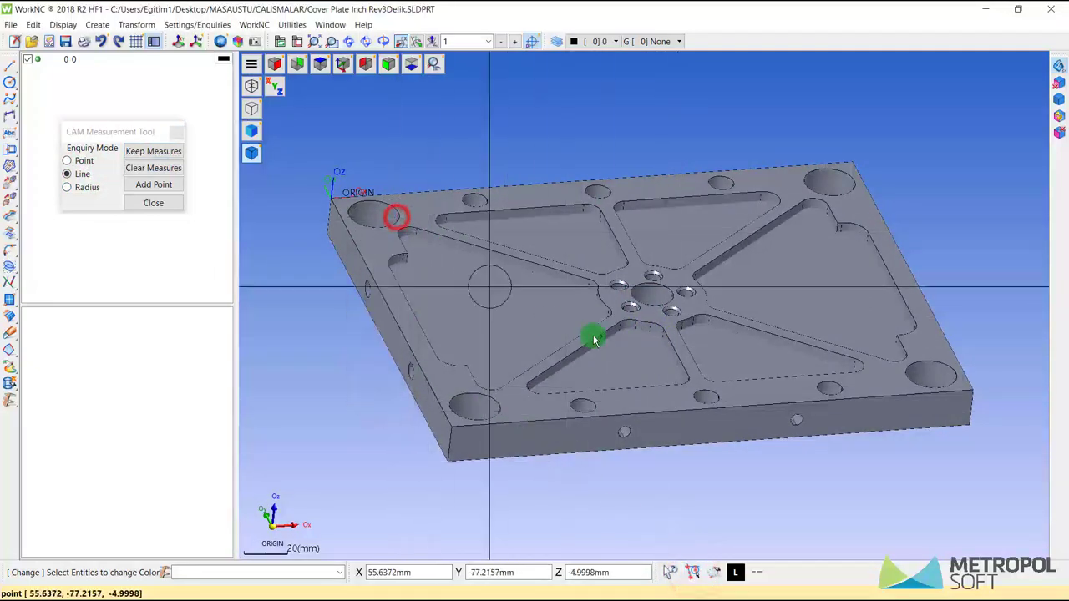
pyautogui.moveTo(640, 298); pyautogui.dragTo(686, 302)
pyautogui.scroll(3, 527, 438)
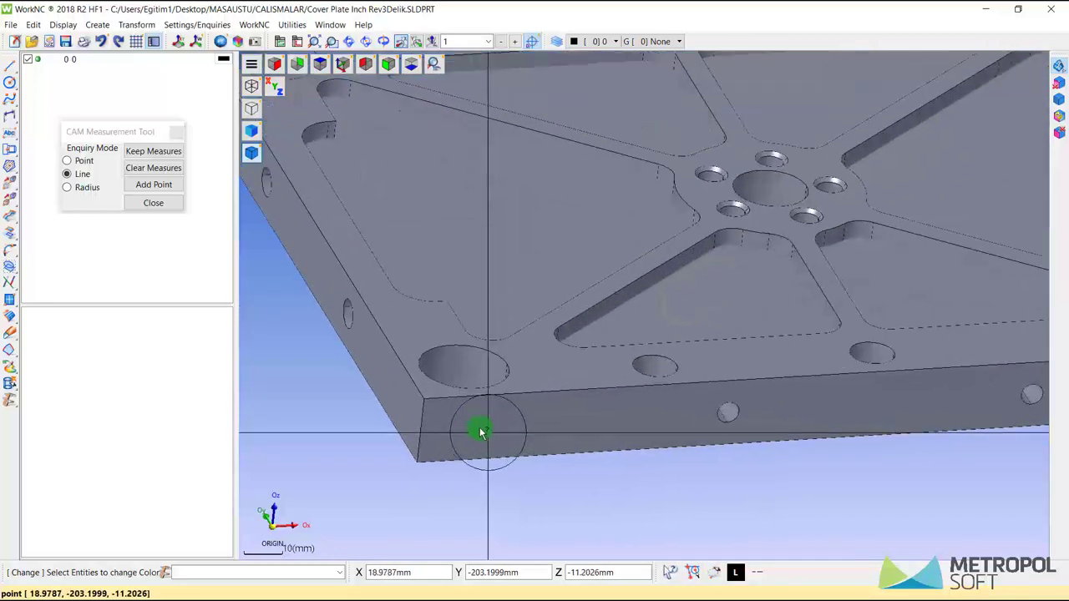
# Pick the front edge's corner end point and midpoint, measuring 127.000 mm.
pyautogui.click(426, 404)
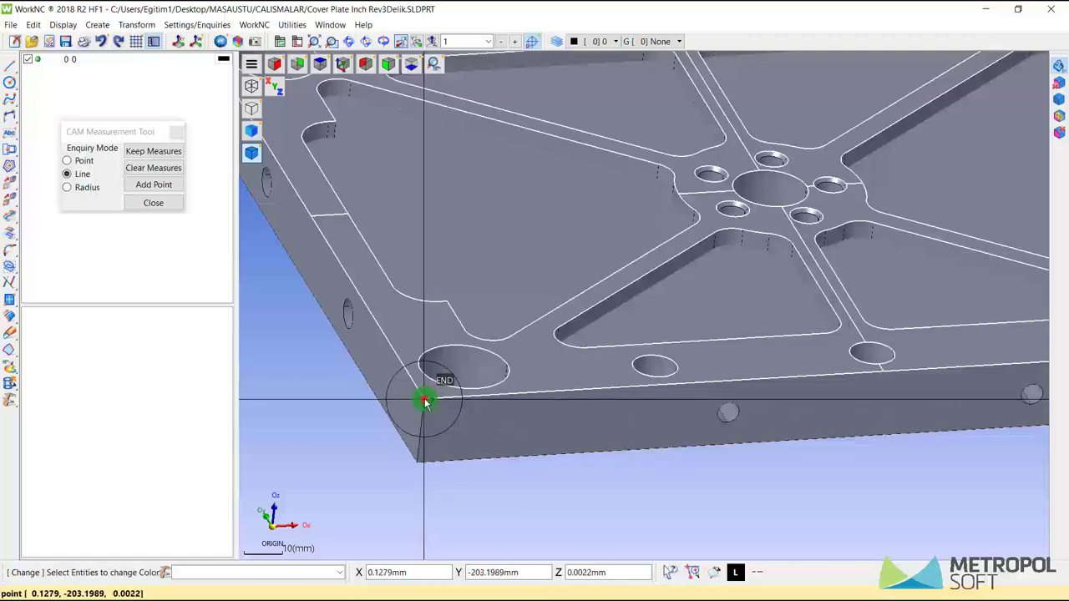
pyautogui.click(425, 403)
pyautogui.scroll(-3, 368, 424)
pyautogui.scroll(1, 592, 405)
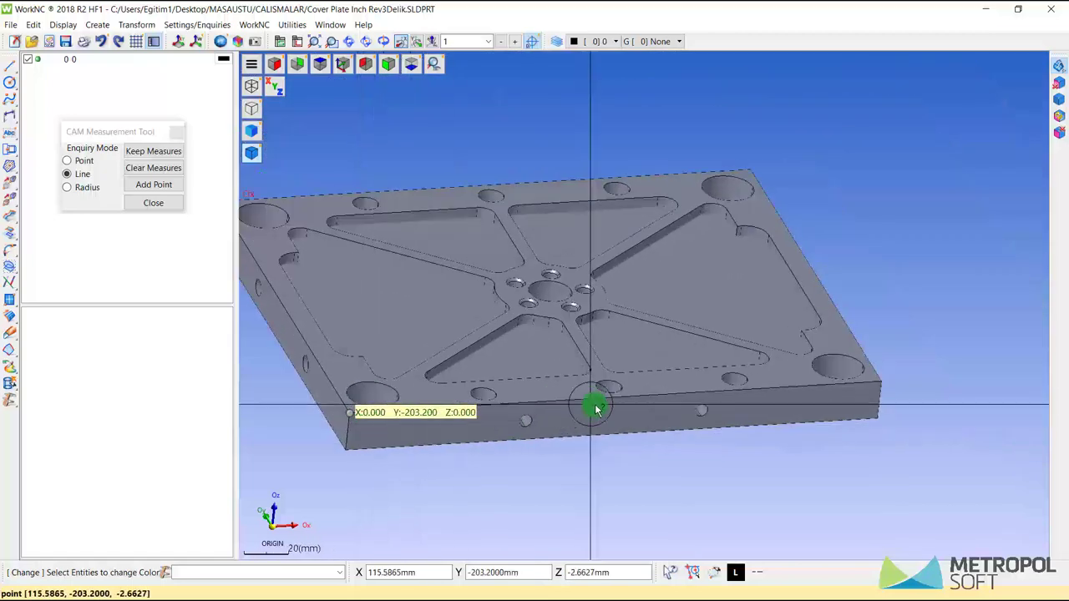
pyautogui.scroll(1, 607, 400)
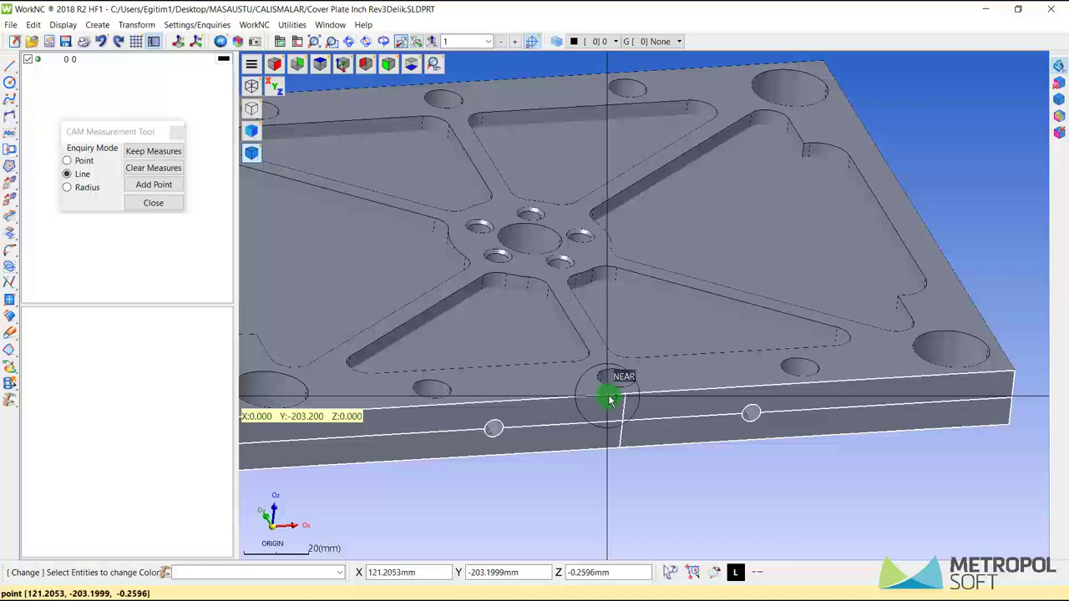
pyautogui.click(611, 400)
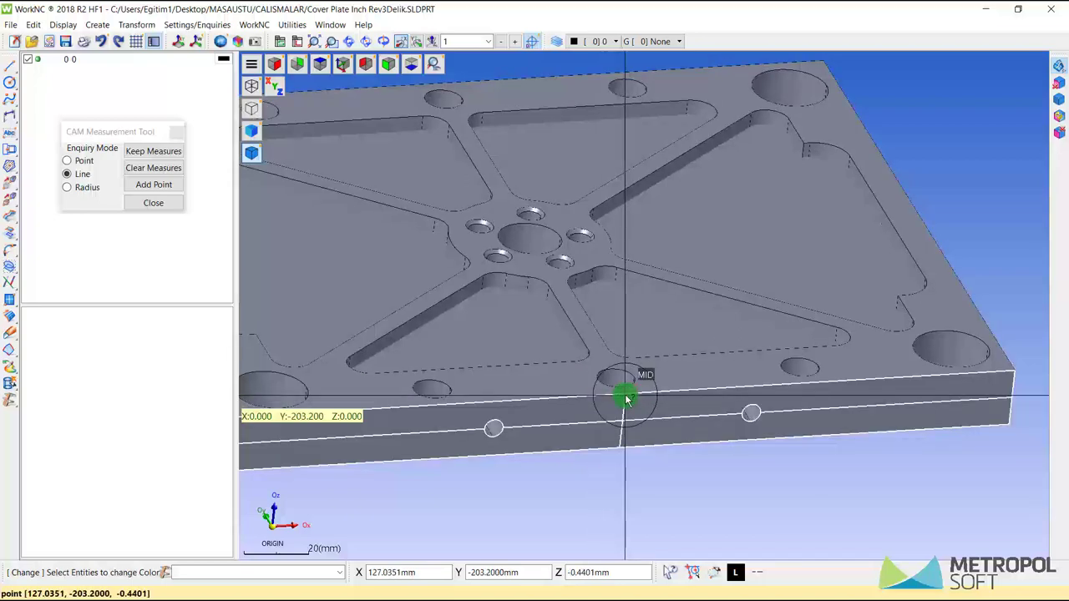
pyautogui.click(627, 400)
pyautogui.scroll(-1, 673, 310)
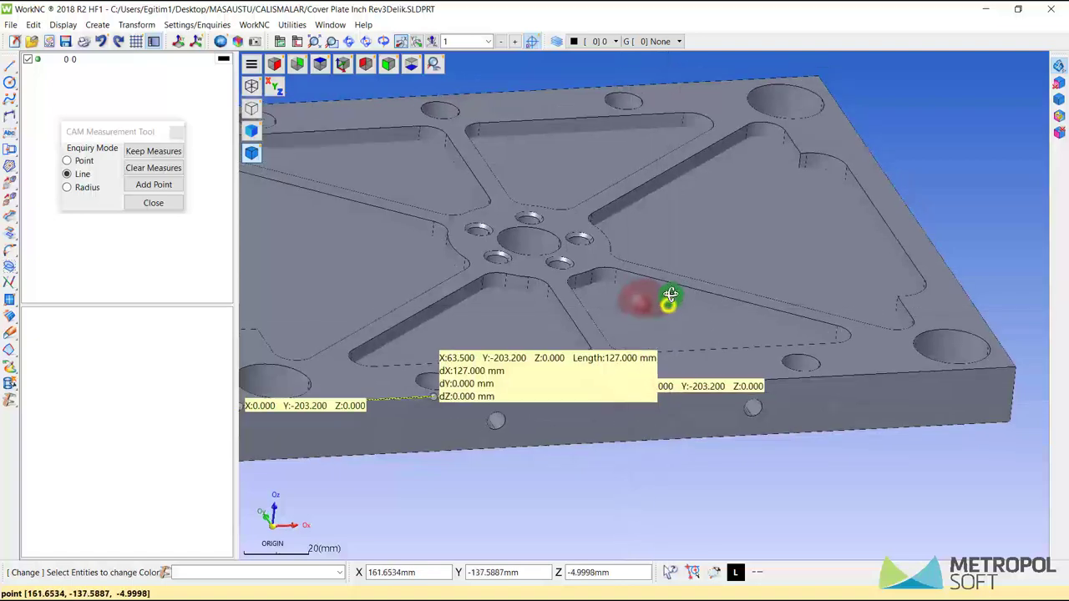
pyautogui.scroll(-1, 659, 330)
pyautogui.moveTo(660, 330); pyautogui.dragTo(401, 334, button='middle')
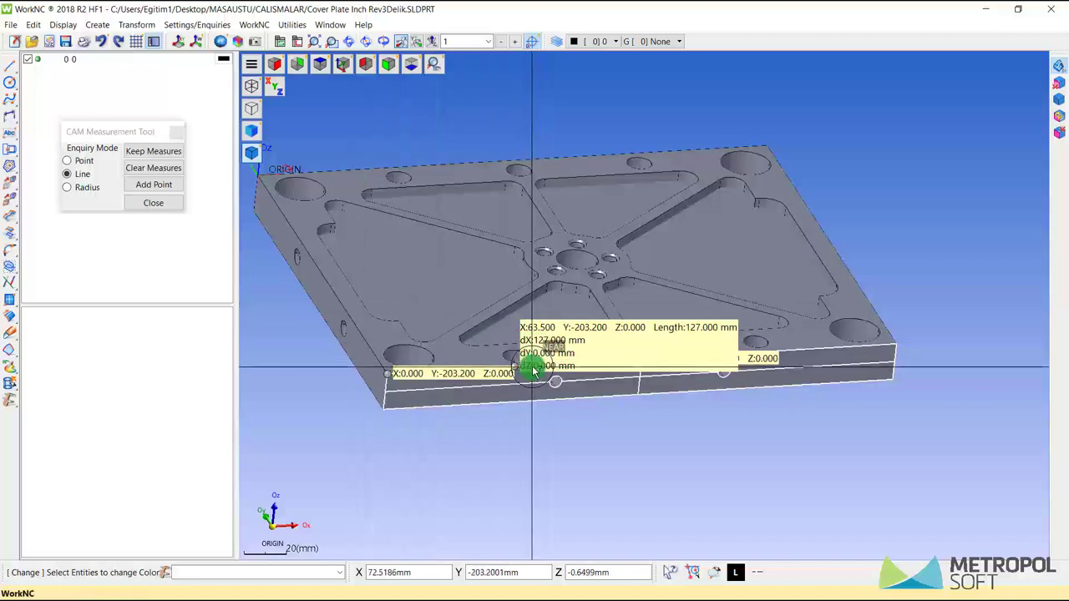
# Close the CAM Measurement Tool, orbit the plate, and cancel a pocket's right-click menu.
pyautogui.click(176, 131)
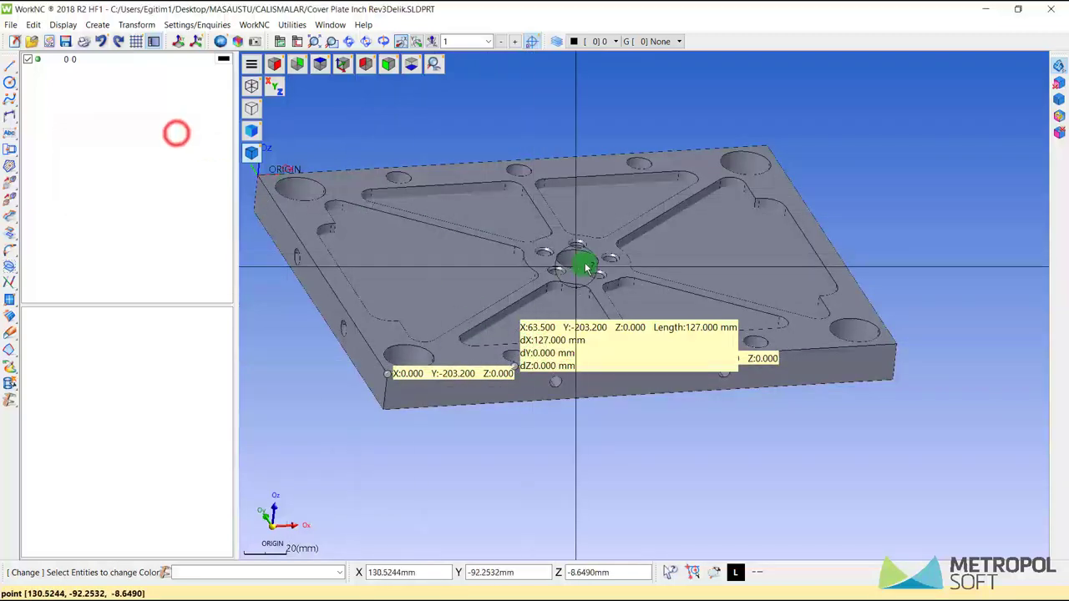
pyautogui.moveTo(643, 301); pyautogui.dragTo(561, 270, button='middle')
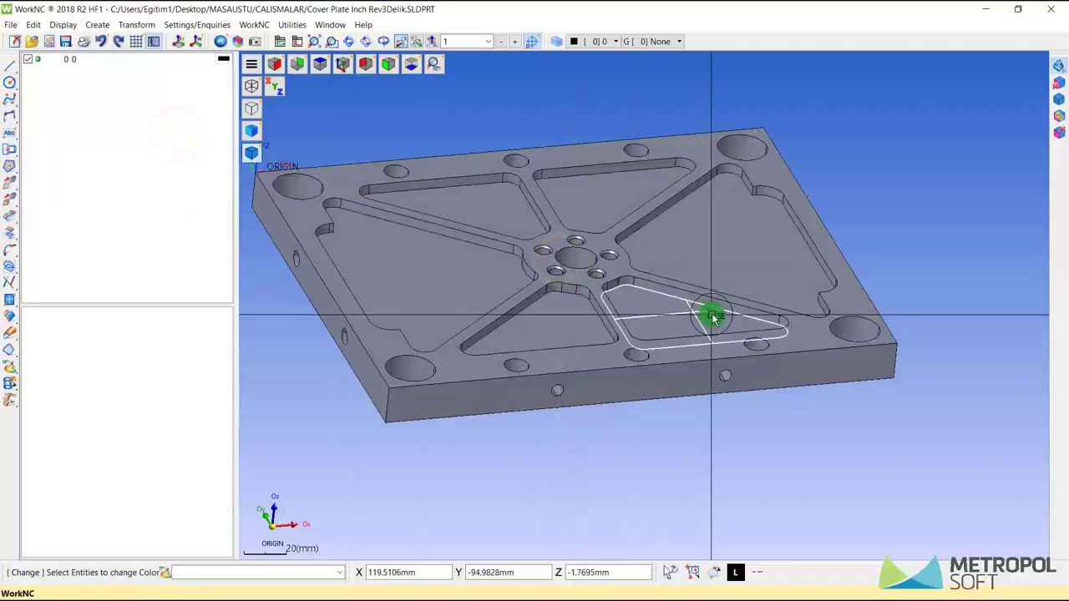
pyautogui.moveTo(738, 352)
pyautogui.mouseDown(button='middle')
pyautogui.moveTo(568, 263)
pyautogui.moveTo(640, 267)
pyautogui.moveTo(630, 296)
pyautogui.moveTo(697, 340)
pyautogui.moveTo(627, 298)
pyautogui.moveTo(638, 289)
pyautogui.mouseUp(button='middle')
pyautogui.scroll(-3, 637, 231)
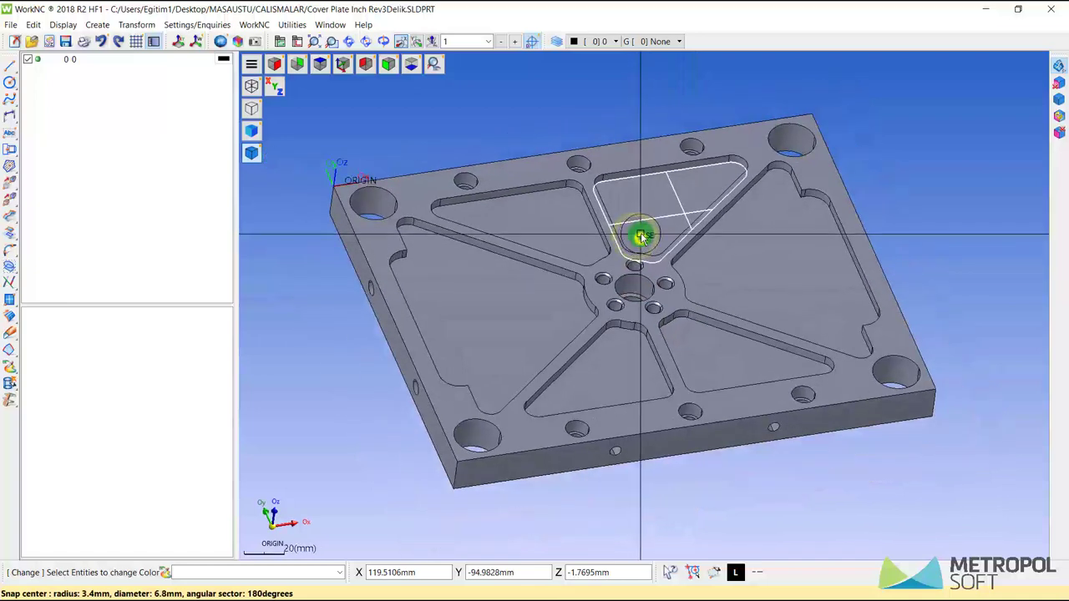
pyautogui.rightClick(642, 238)
pyautogui.click(624, 206)
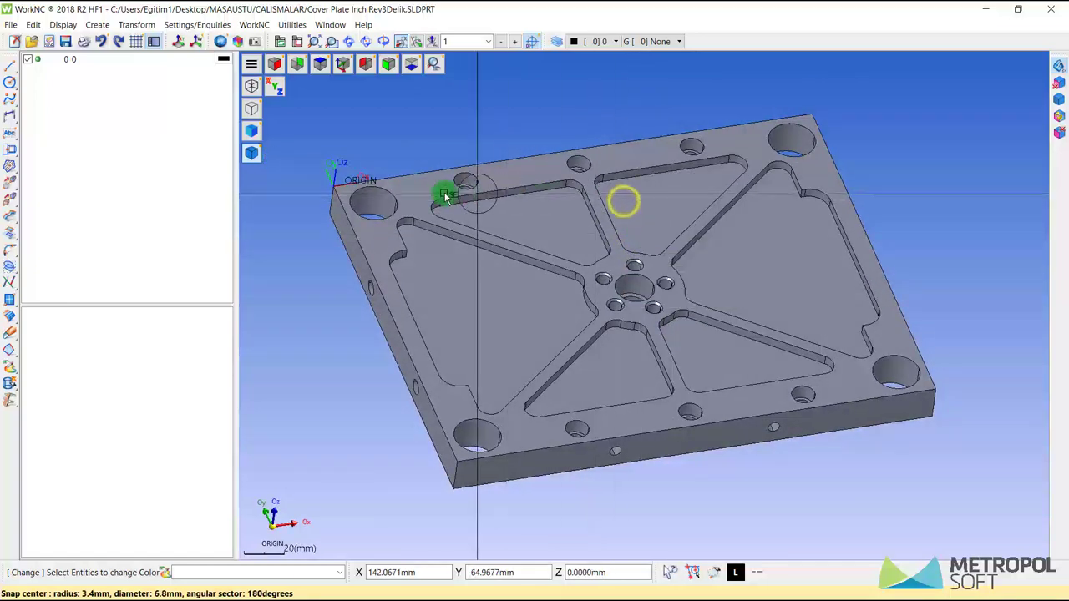
pyautogui.click(334, 190)
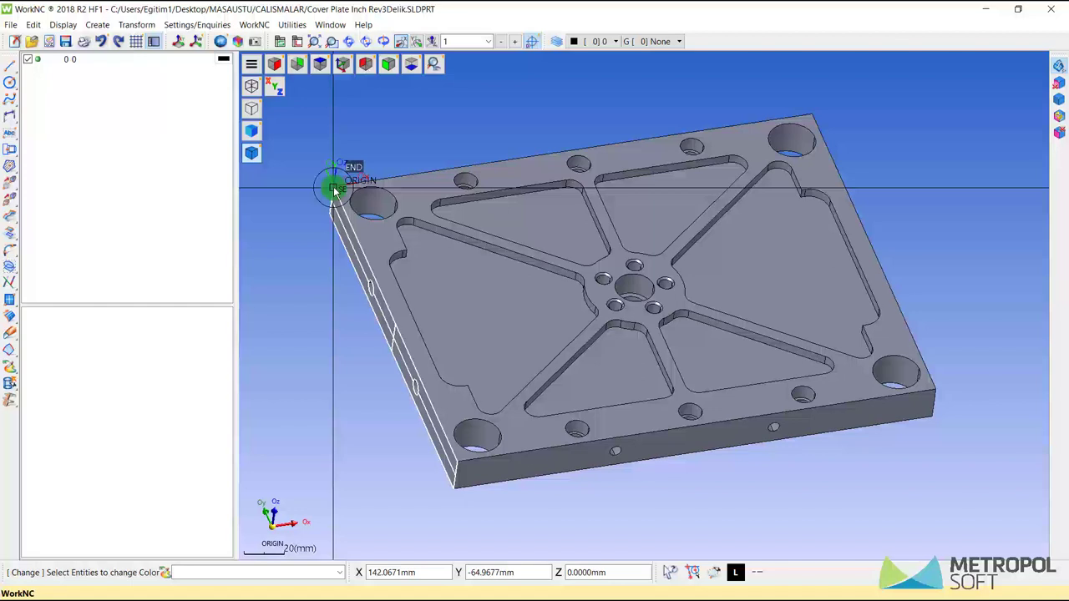
# In Top view, create new_ucs at the centre hole via UCS on VIEW, then orbit back to 3D.
pyautogui.click(319, 64)
pyautogui.click(63, 24)
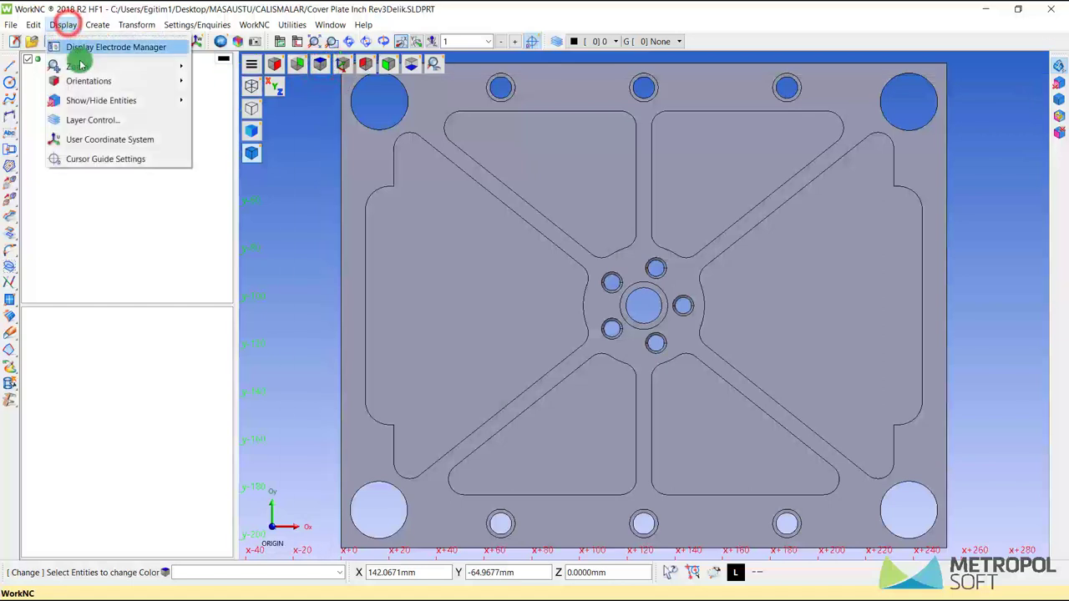
pyautogui.click(106, 141)
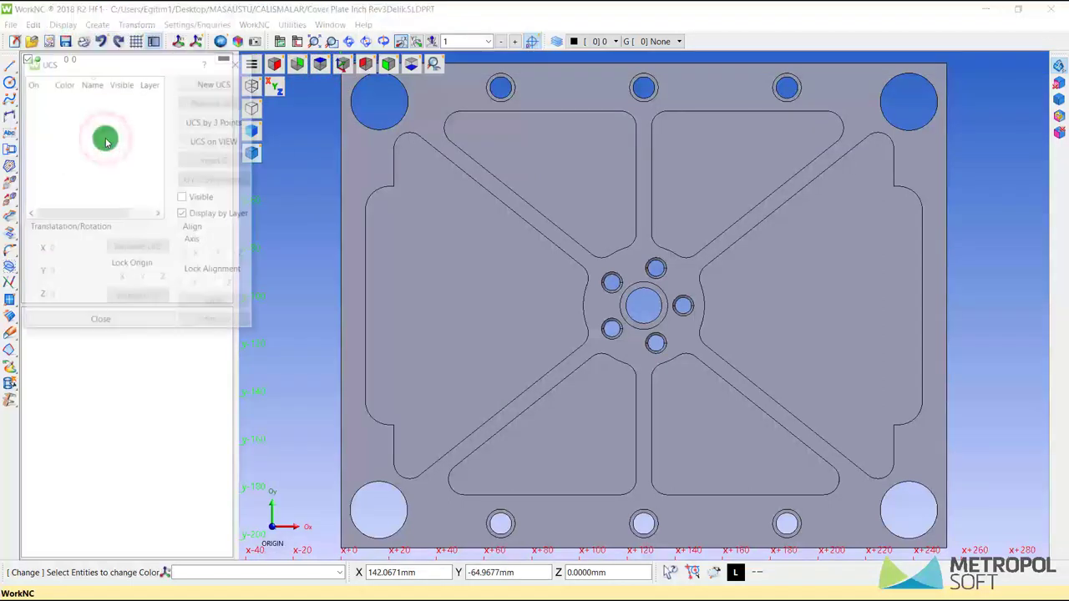
pyautogui.click(209, 139)
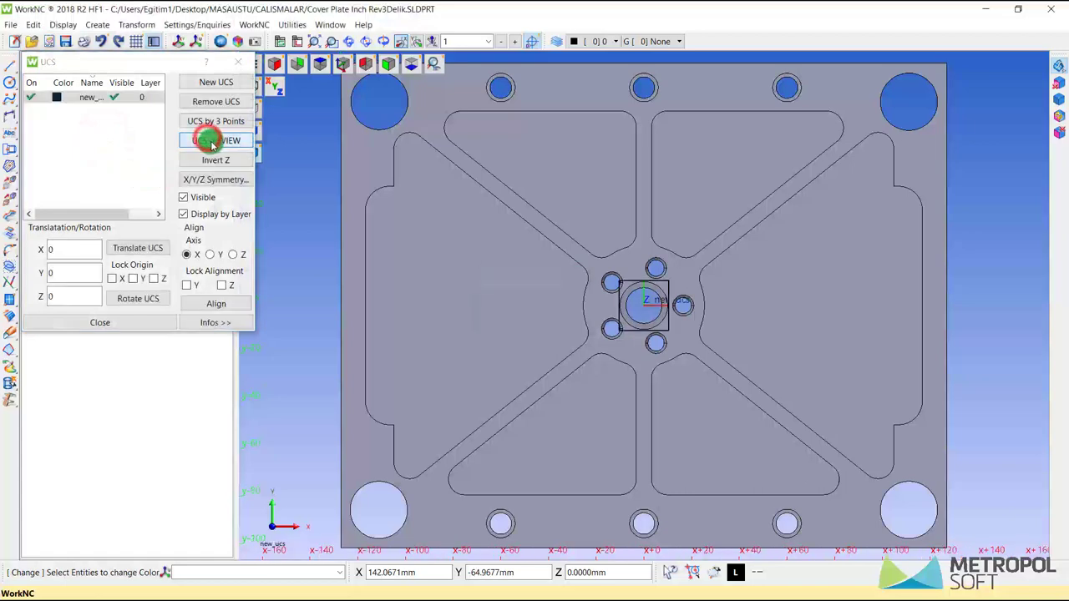
pyautogui.click(148, 322)
pyautogui.moveTo(675, 336)
pyautogui.mouseDown(button='middle')
pyautogui.moveTo(684, 194)
pyautogui.moveTo(572, 359)
pyautogui.moveTo(639, 346)
pyautogui.moveTo(684, 238)
pyautogui.mouseUp(button='middle')
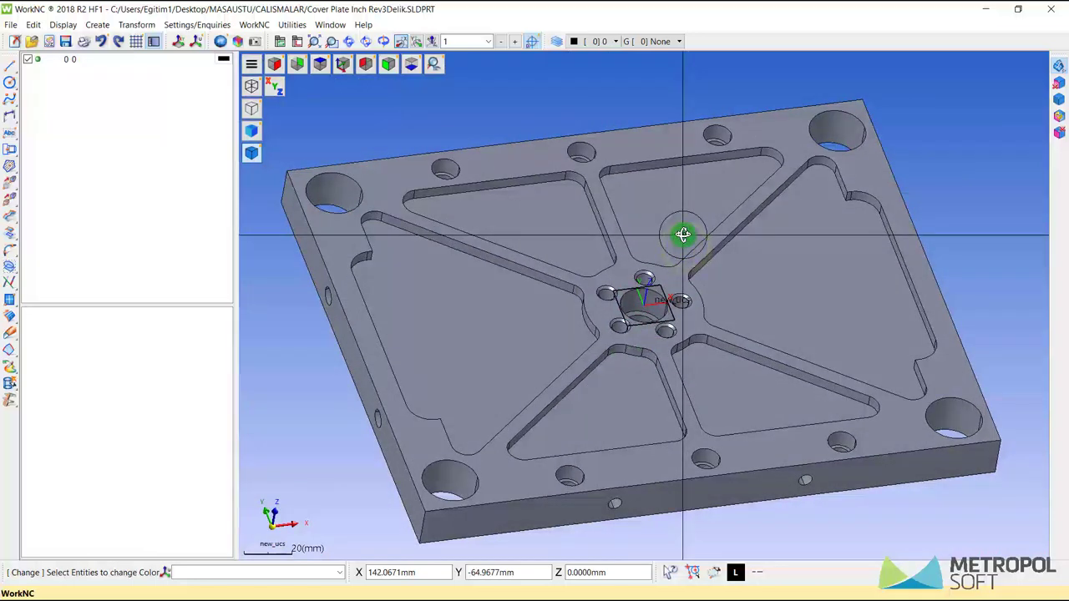
pyautogui.moveTo(683, 235)
pyautogui.mouseDown(button='middle')
pyautogui.moveTo(693, 191)
pyautogui.moveTo(723, 290)
pyautogui.mouseUp(button='middle')
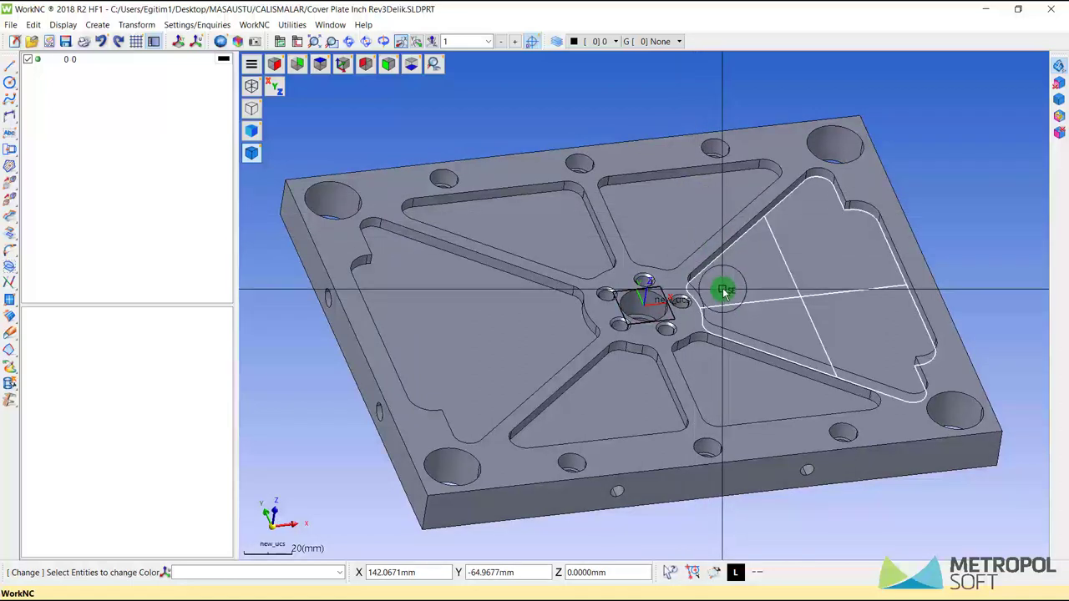